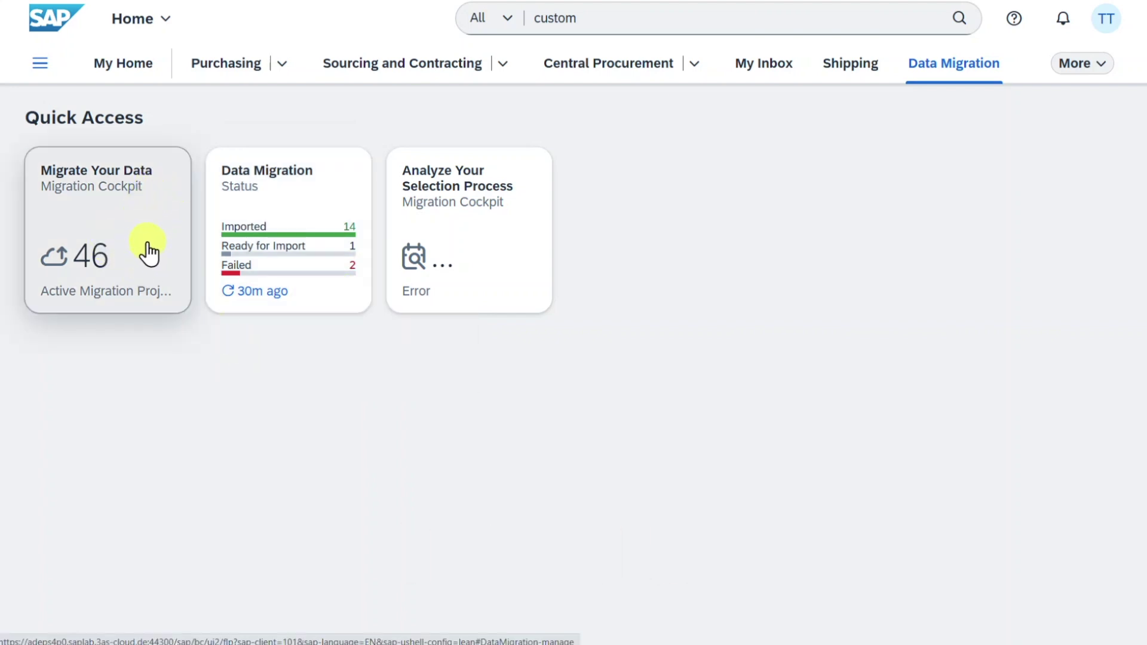
In Migrate Your Data, start a new project that migrates data using staging tables
{"action": "left_click", "coordinate": [117, 230]}
{"action": "left_click", "coordinate": [825, 231]}
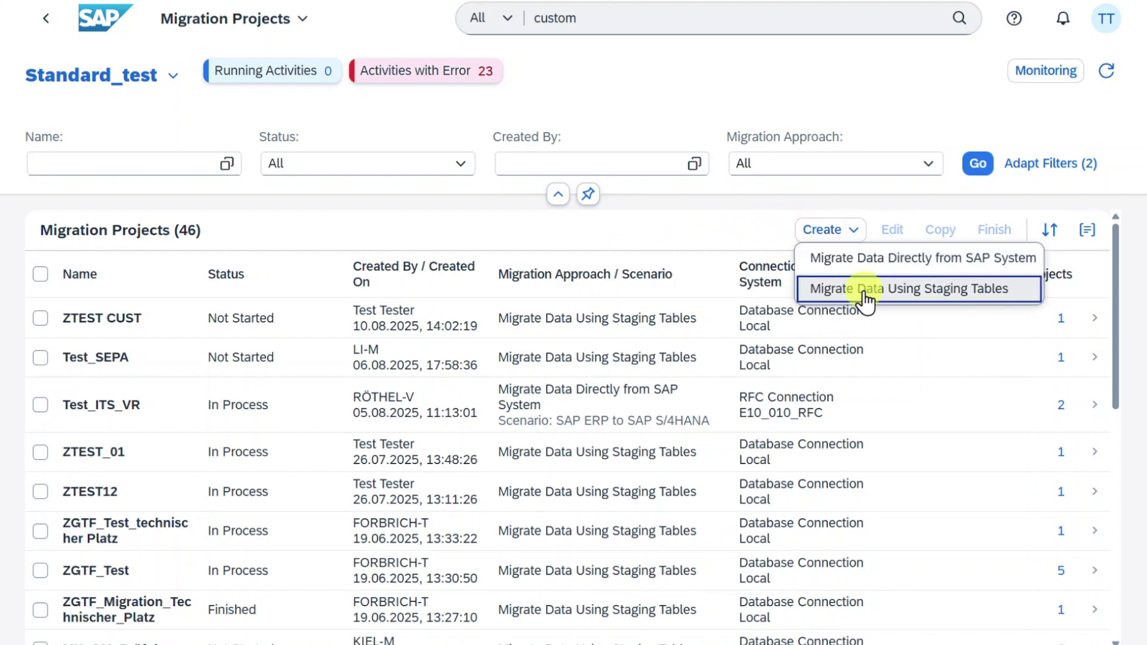
{"action": "left_click", "coordinate": [864, 289]}
Name the project TEST123, choose the local package ($TMP), and advance to migration objects
{"action": "left_click", "coordinate": [283, 378]}
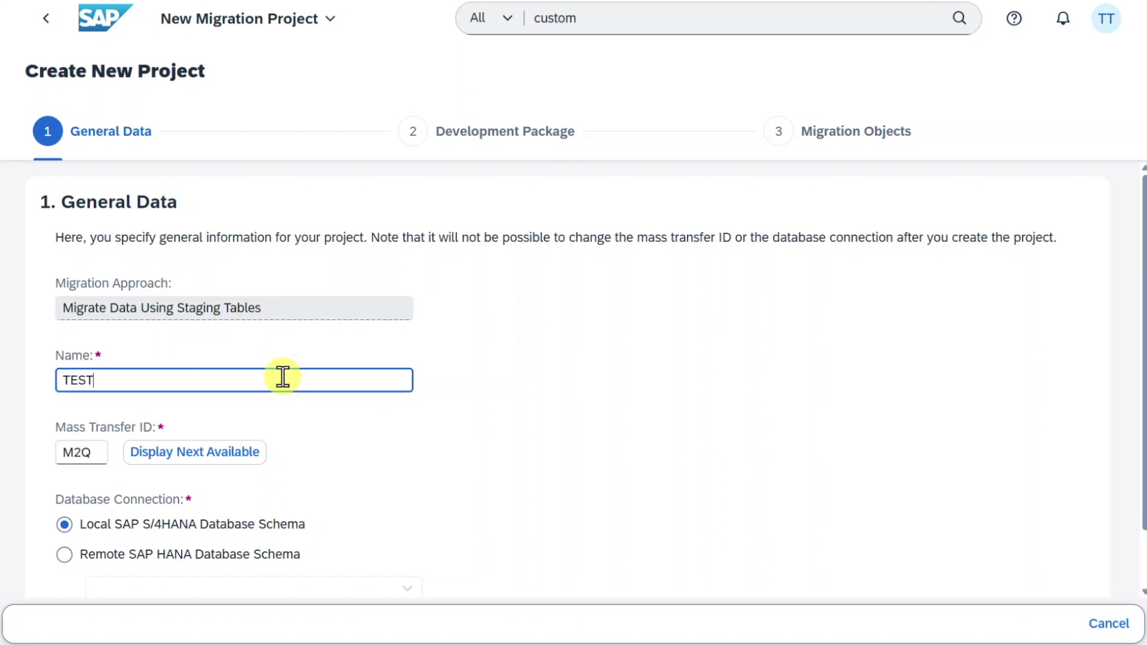
{"action": "type", "text": "TEST123"}
{"action": "scroll", "coordinate": [179, 430], "scroll_direction": "down", "scroll_amount": 2}
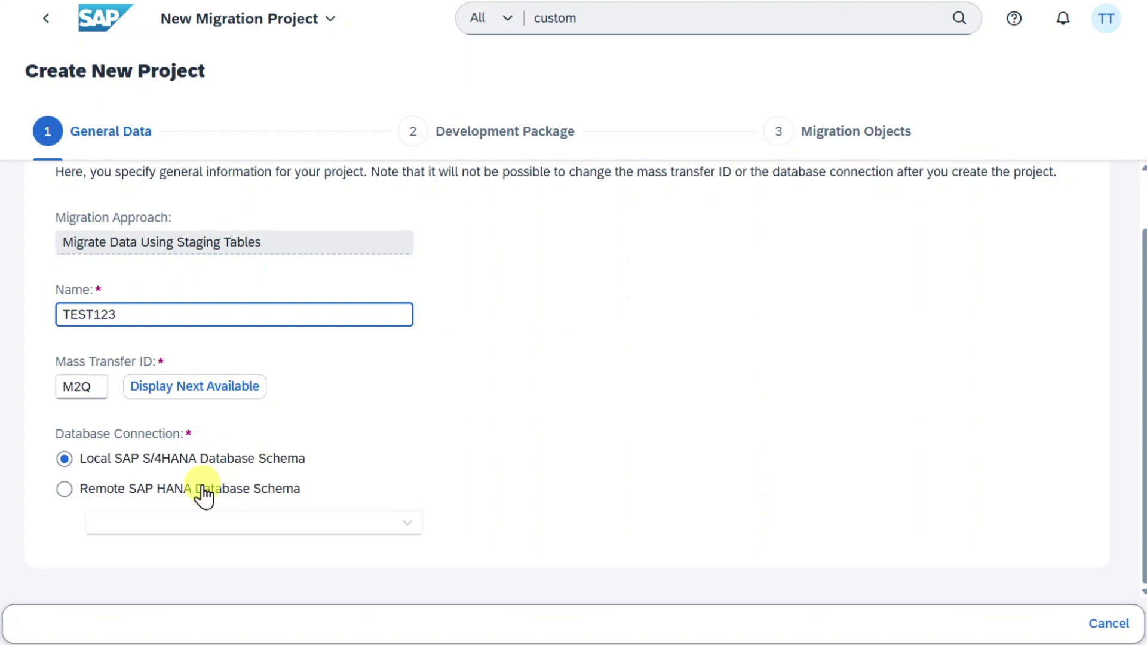
{"action": "left_click", "coordinate": [76, 533]}
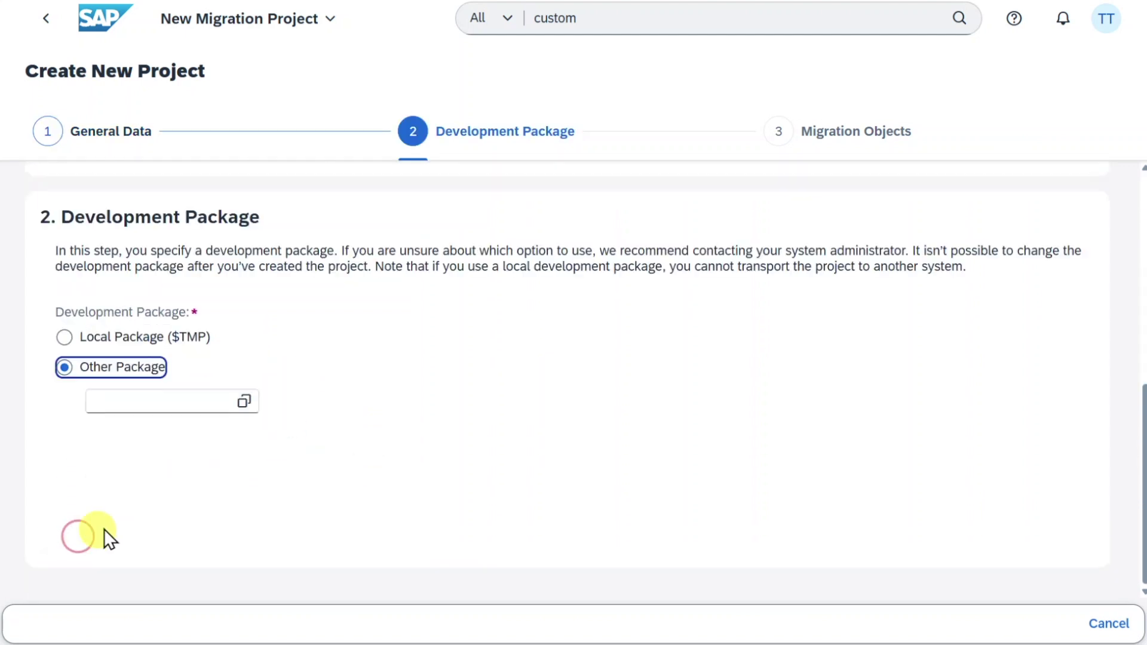
{"action": "left_click", "coordinate": [126, 336]}
{"action": "left_click", "coordinate": [76, 461]}
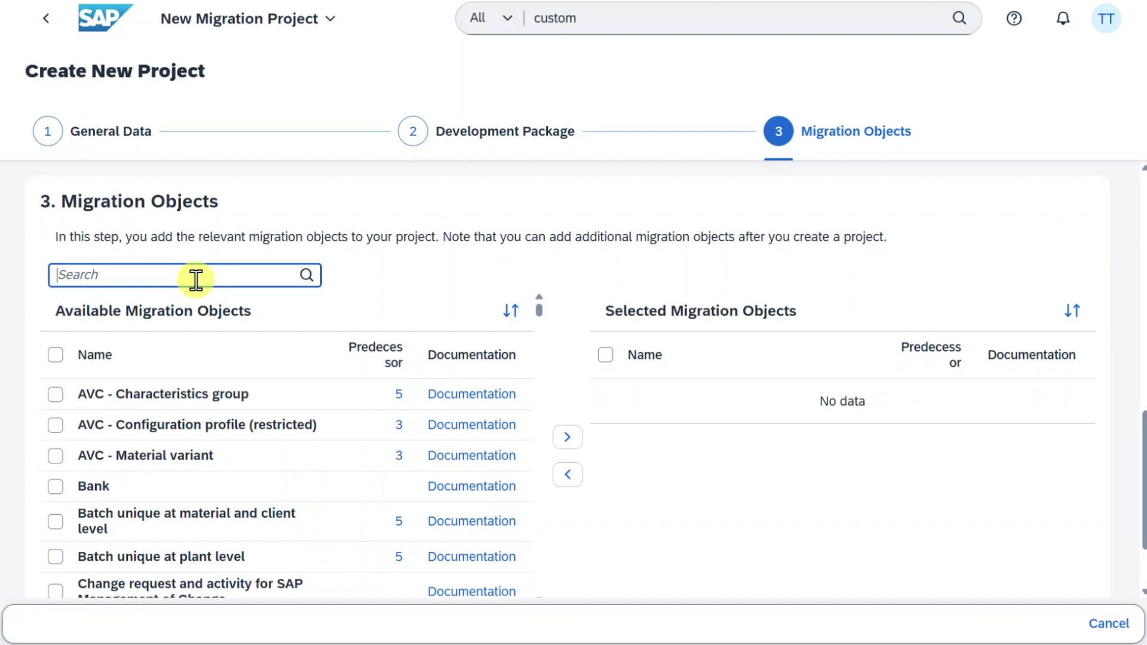
Search 'open item' and add FI - Accounts receivable open item to the selected objects
{"action": "type", "text": "open item"}
{"action": "left_click", "coordinate": [307, 275]}
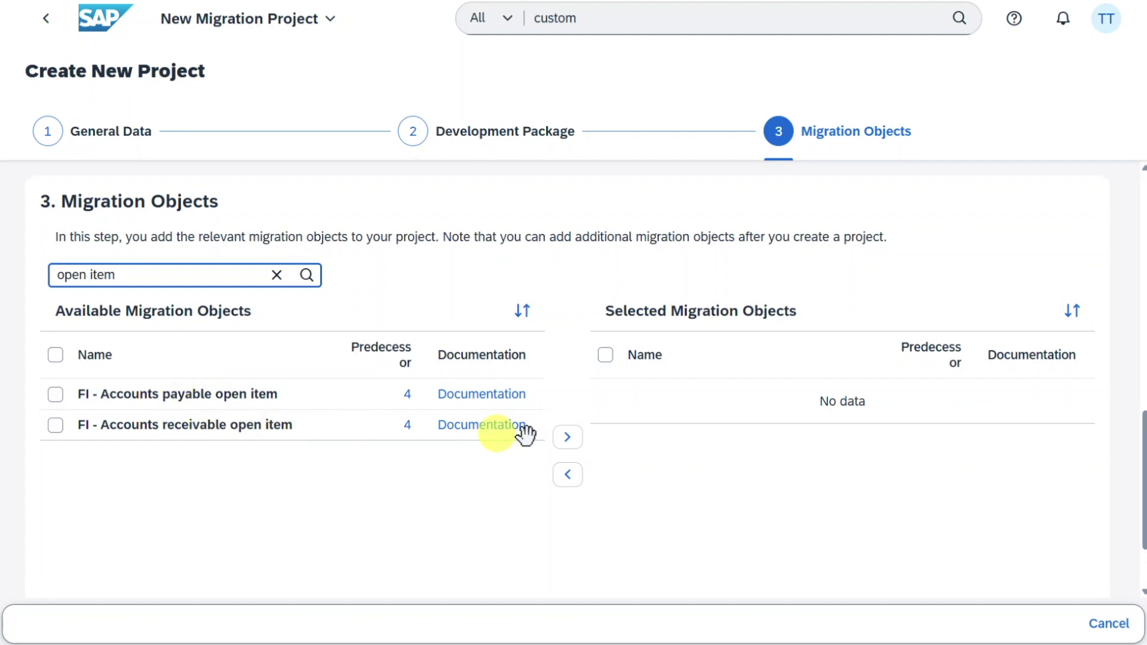
{"action": "left_click", "coordinate": [55, 426]}
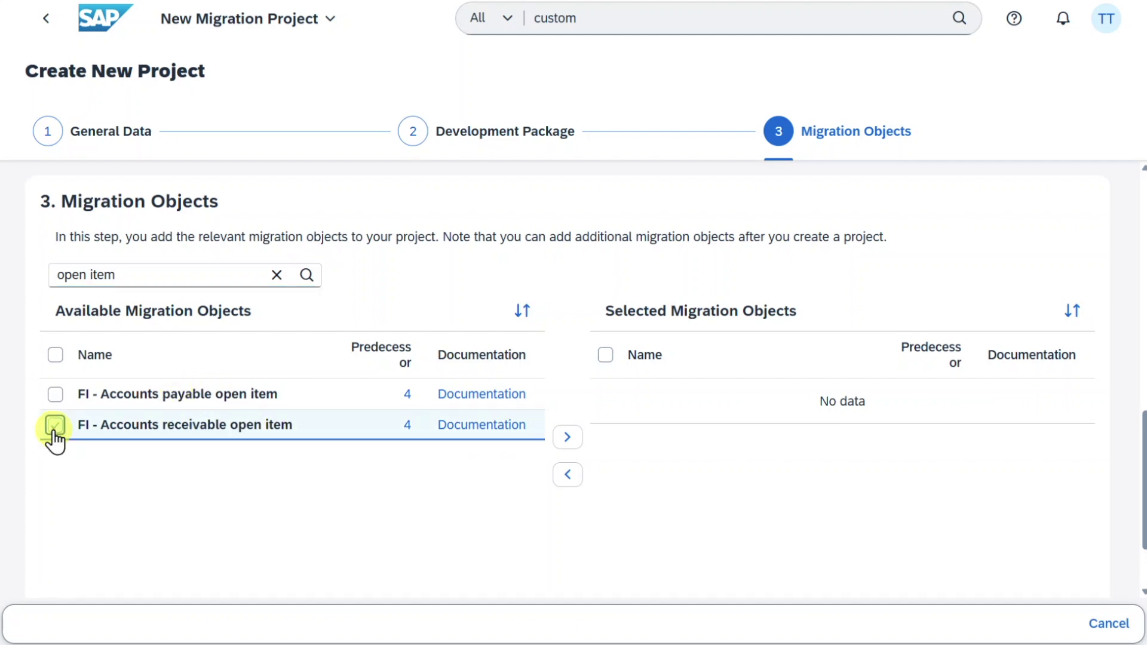
{"action": "left_click", "coordinate": [567, 439]}
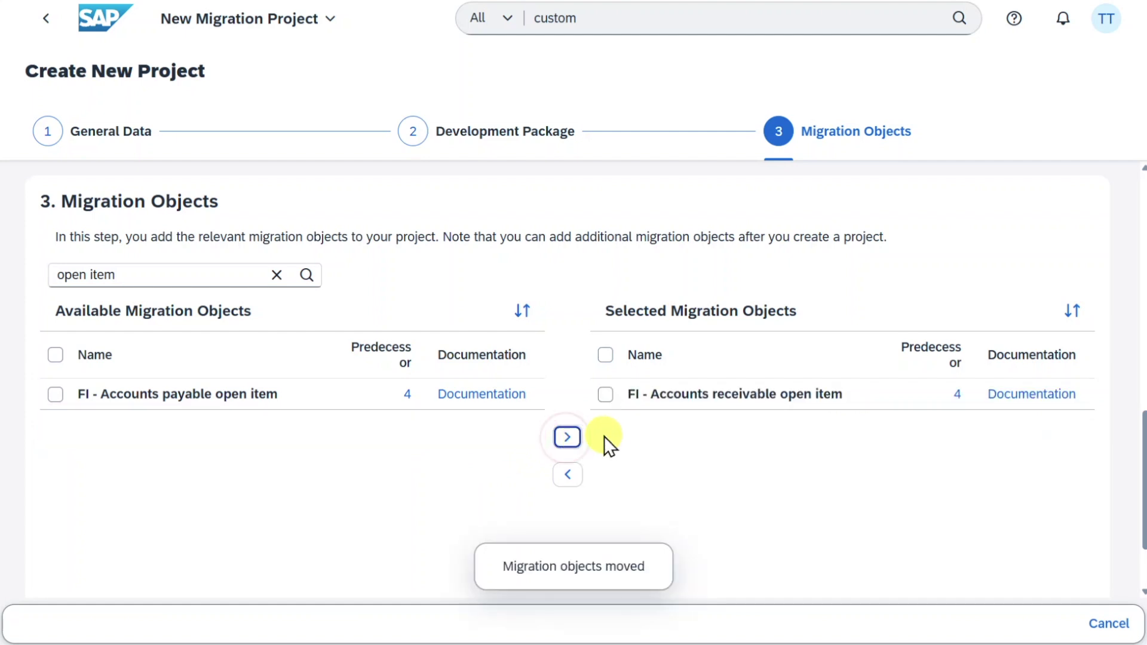
Review and create project TEST123 without predecessor objects, then open its details
{"action": "scroll", "coordinate": [677, 452], "scroll_direction": "down", "scroll_amount": 3}
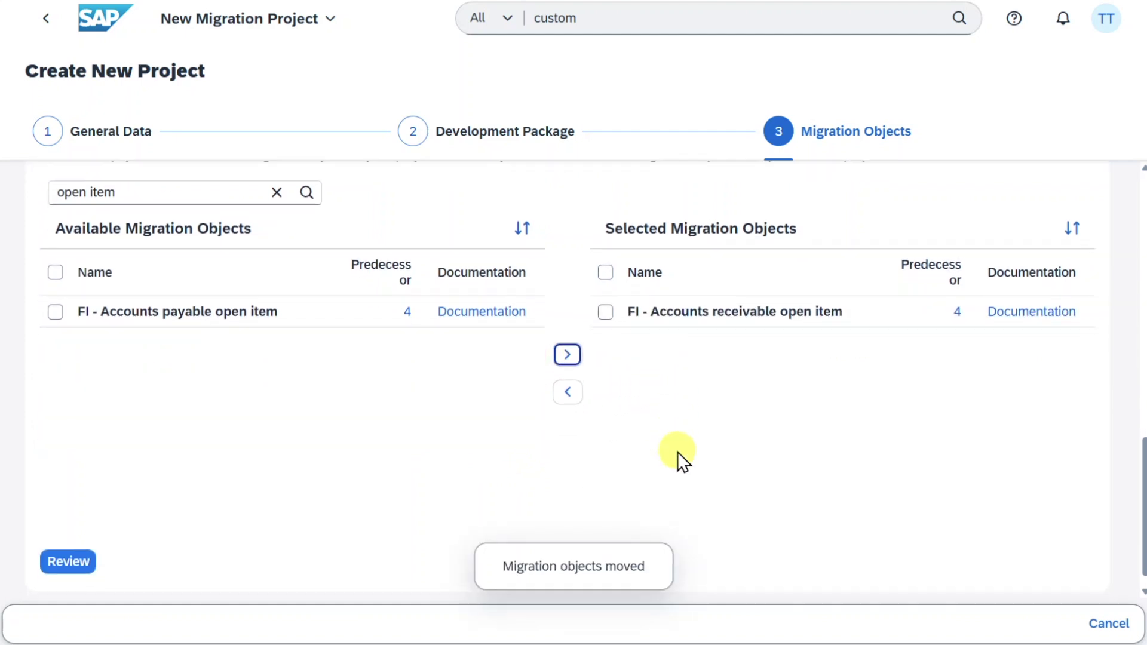
{"action": "left_click", "coordinate": [74, 537]}
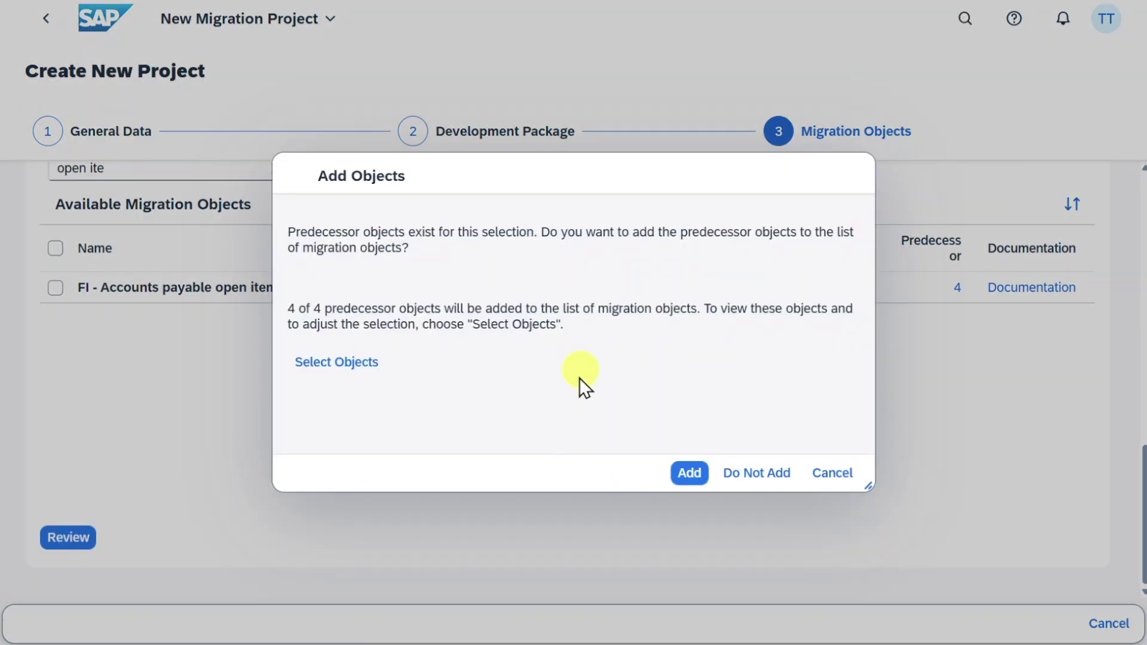
{"action": "left_click", "coordinate": [544, 437]}
{"action": "left_click", "coordinate": [769, 486]}
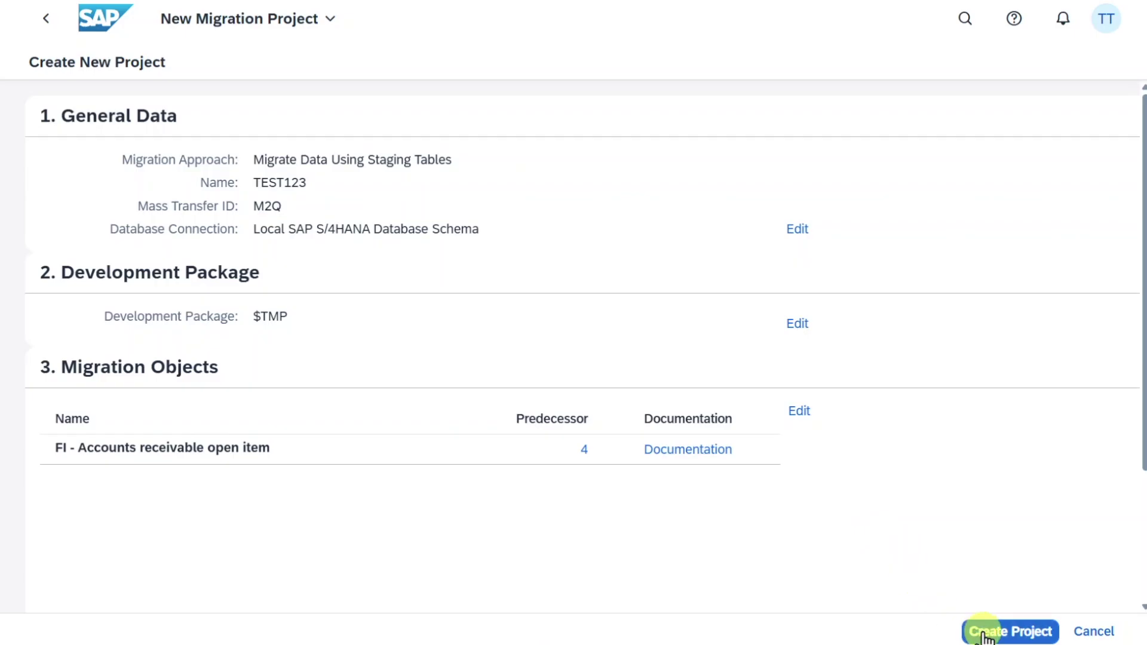
{"action": "left_click", "coordinate": [986, 633]}
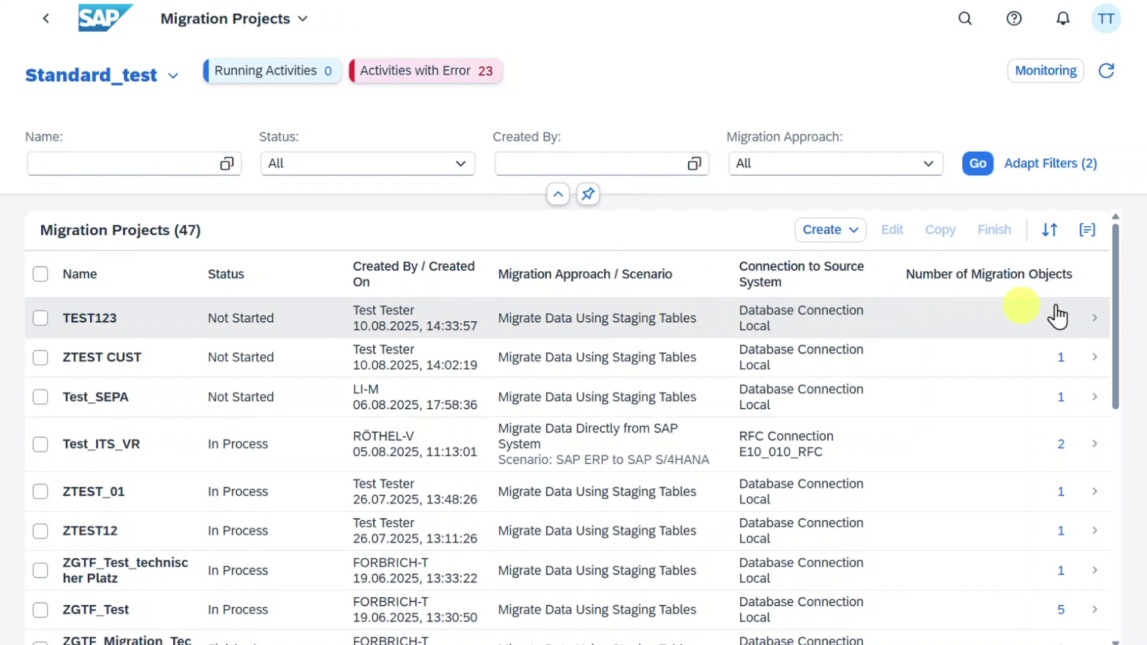
{"action": "left_click", "coordinate": [1097, 321]}
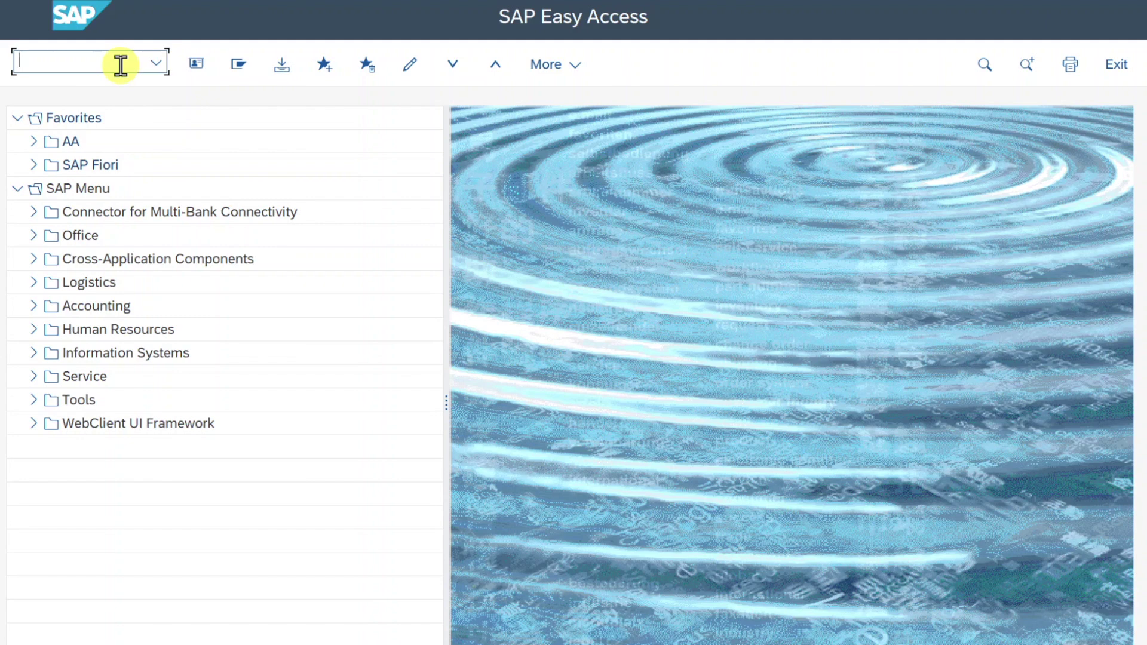
Launch LTMOM, search projects restricted to *TEST123*, and open TEST123
{"action": "type", "text": "mo"}
{"action": "key", "text": "Return"}
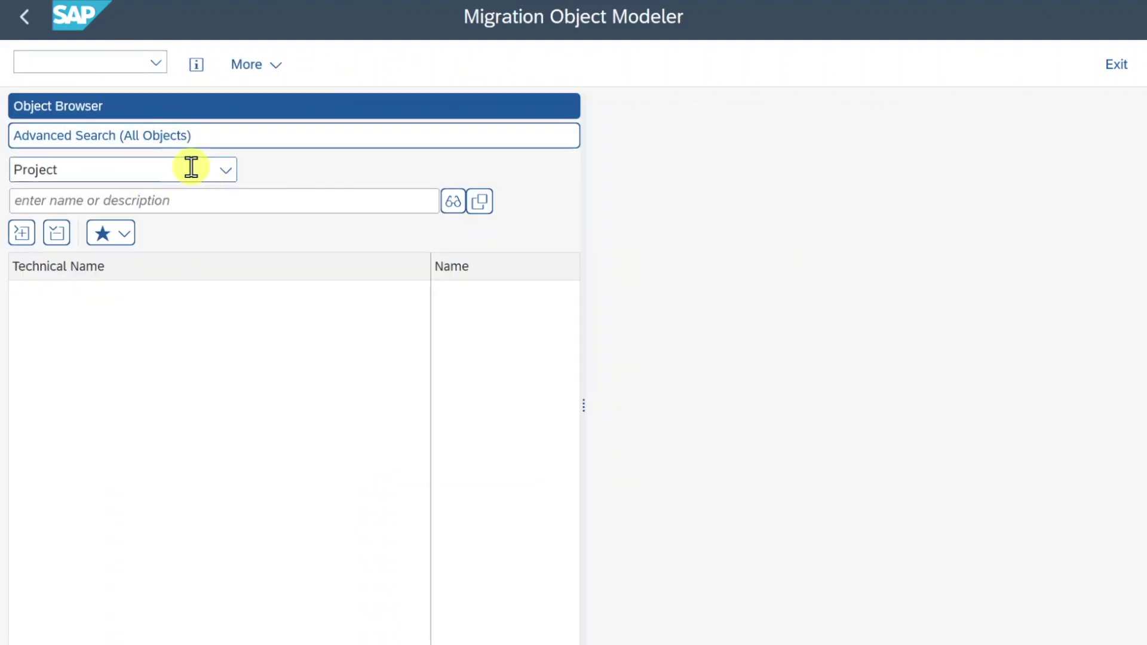
{"action": "left_click", "coordinate": [247, 198]}
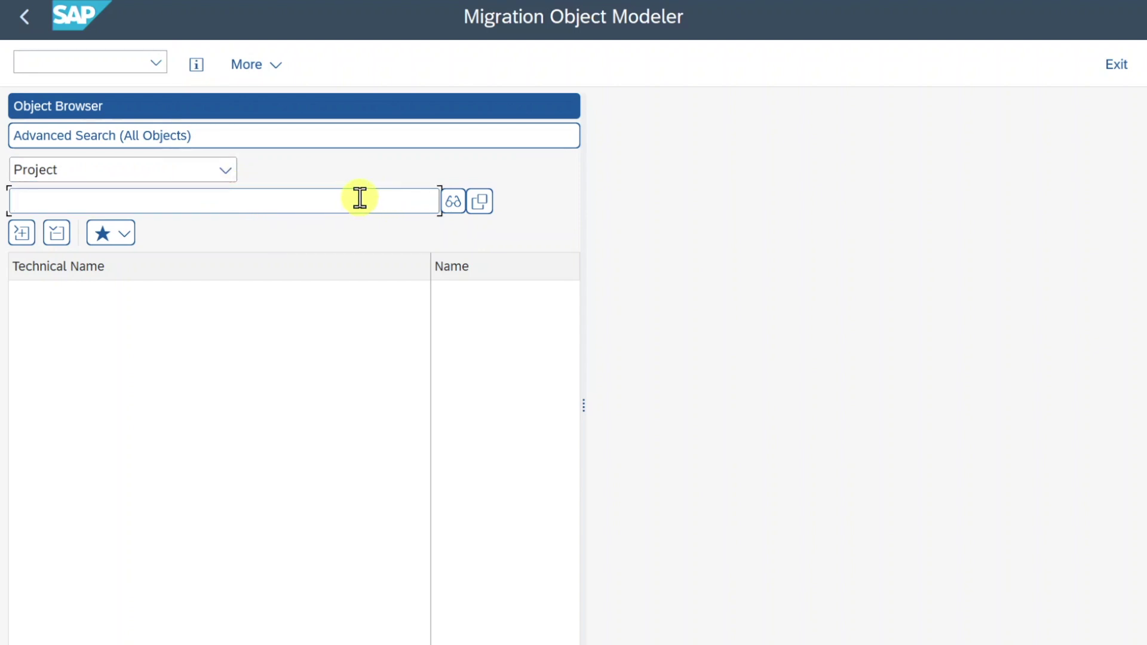
{"action": "left_click", "coordinate": [484, 203]}
{"action": "left_click", "coordinate": [454, 273]}
{"action": "type", "text": "*"}
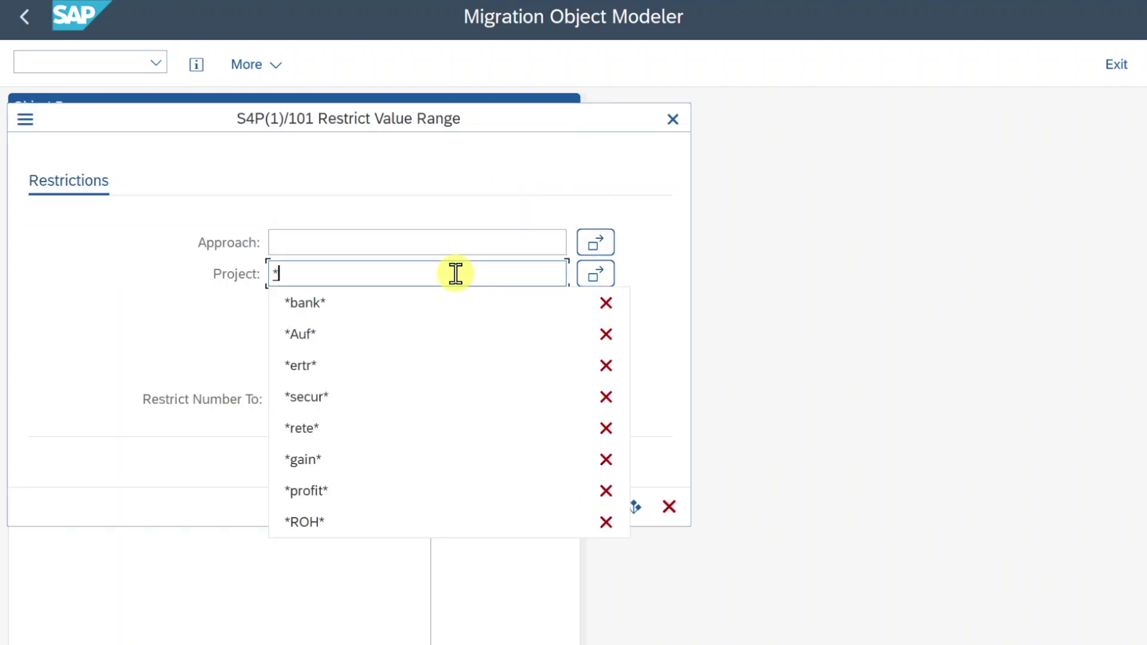
{"action": "type", "text": "TEST123*"}
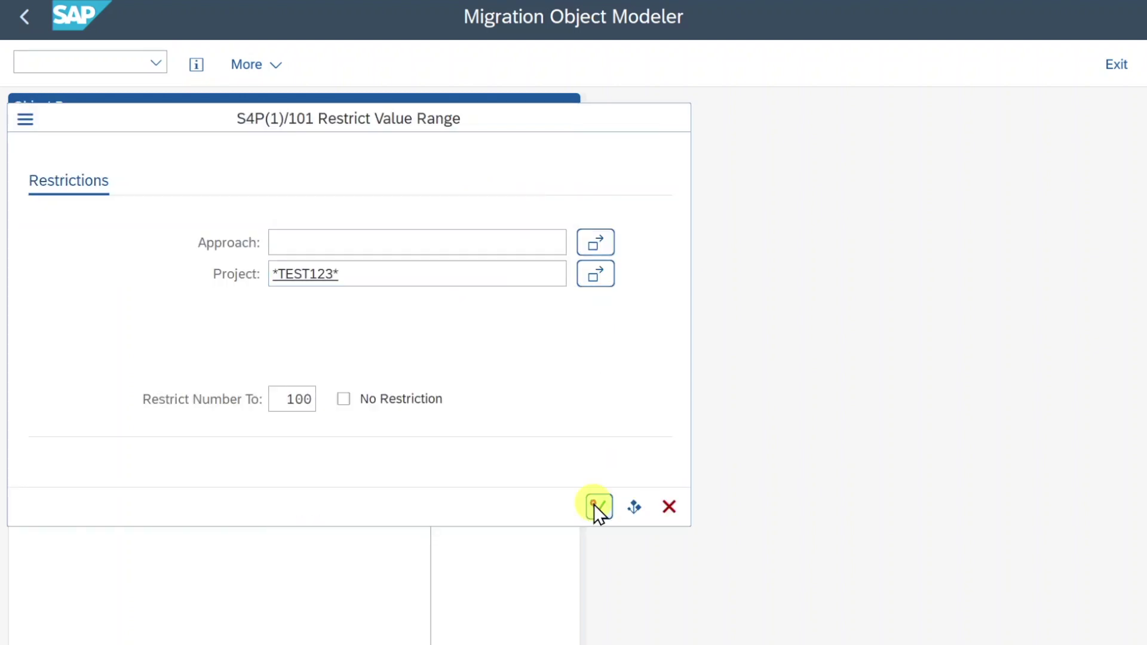
{"action": "left_click", "coordinate": [596, 505]}
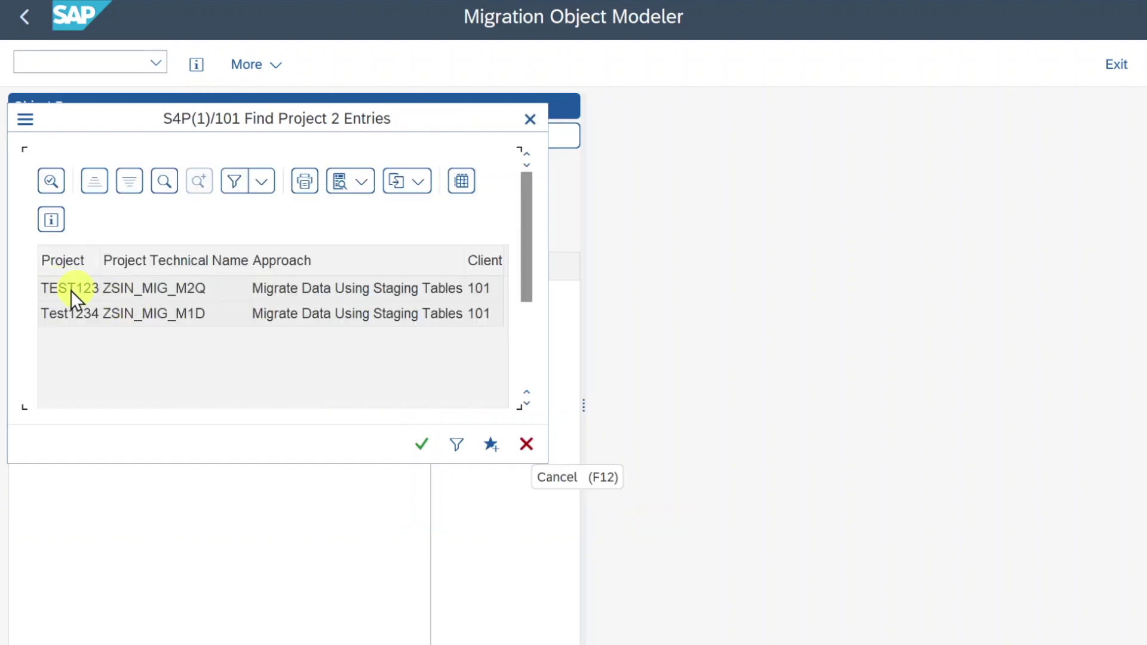
{"action": "double_click", "coordinate": [67, 290]}
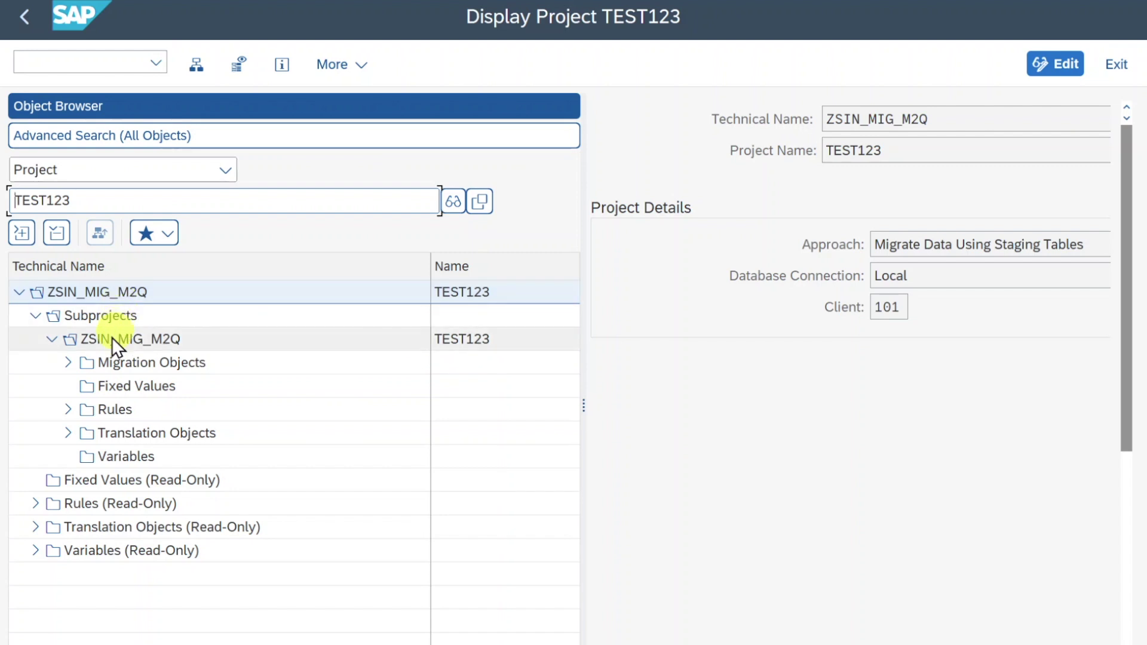
Expand Migration Objects > Z_OPEN_ITEM_AR_M2Q and display its Source Structures (S_BSID)
{"action": "left_click", "coordinate": [68, 363]}
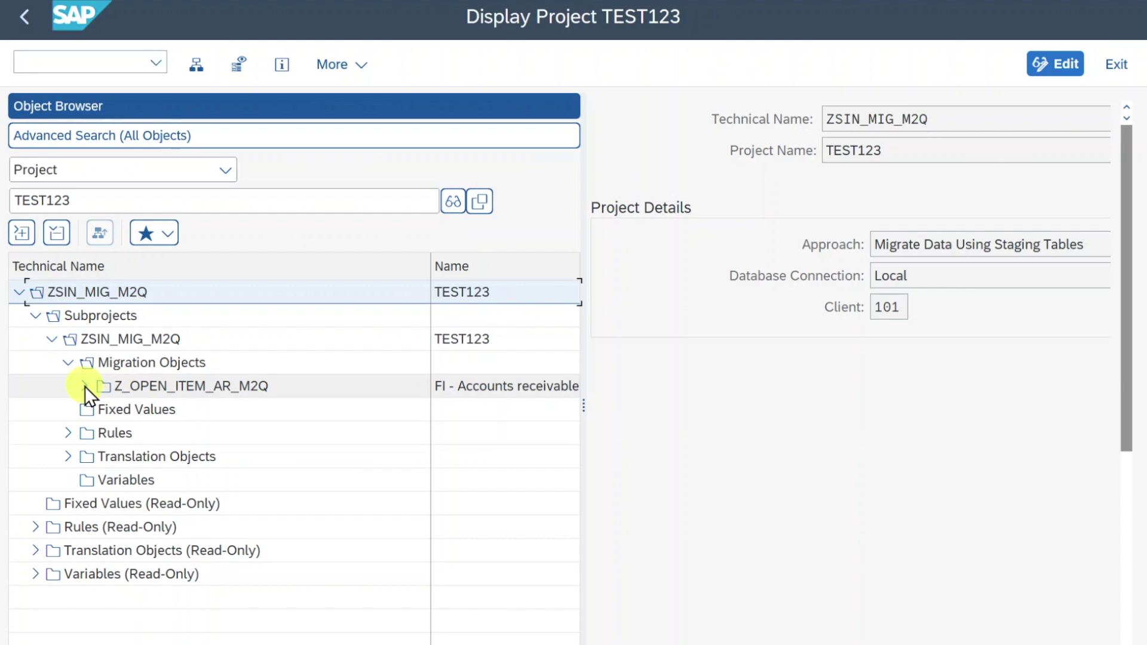
{"action": "left_click", "coordinate": [84, 386]}
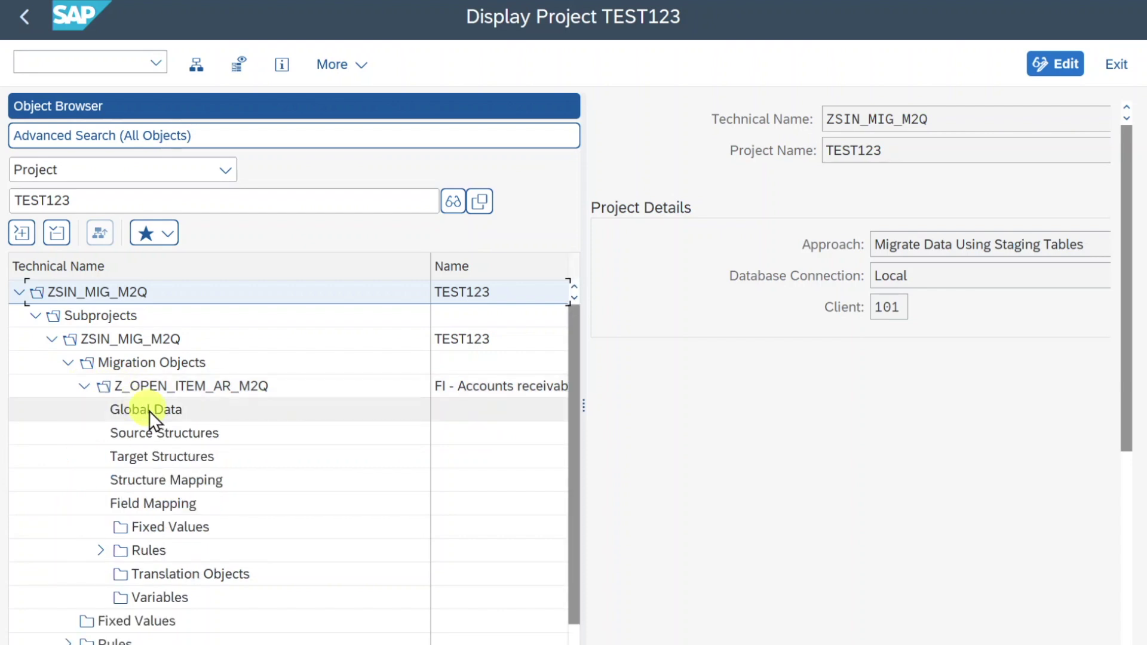
{"action": "left_click", "coordinate": [181, 433]}
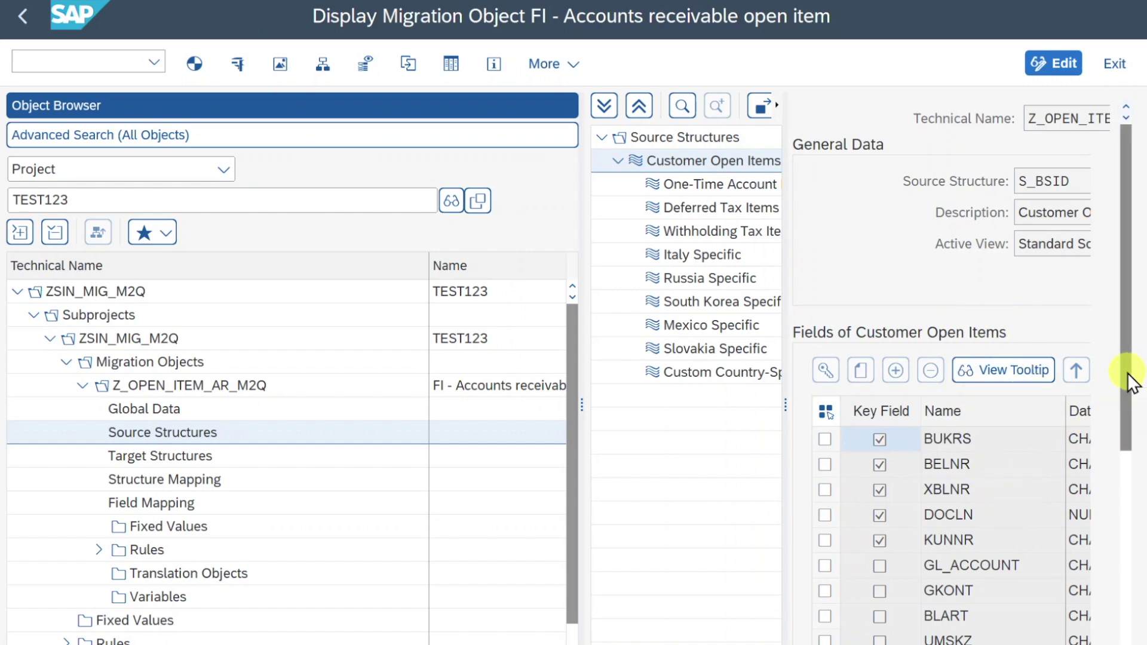
Switch to edit mode and add a new field ZZSOLDTO to Customer Open Items
{"action": "left_click", "coordinate": [1057, 63]}
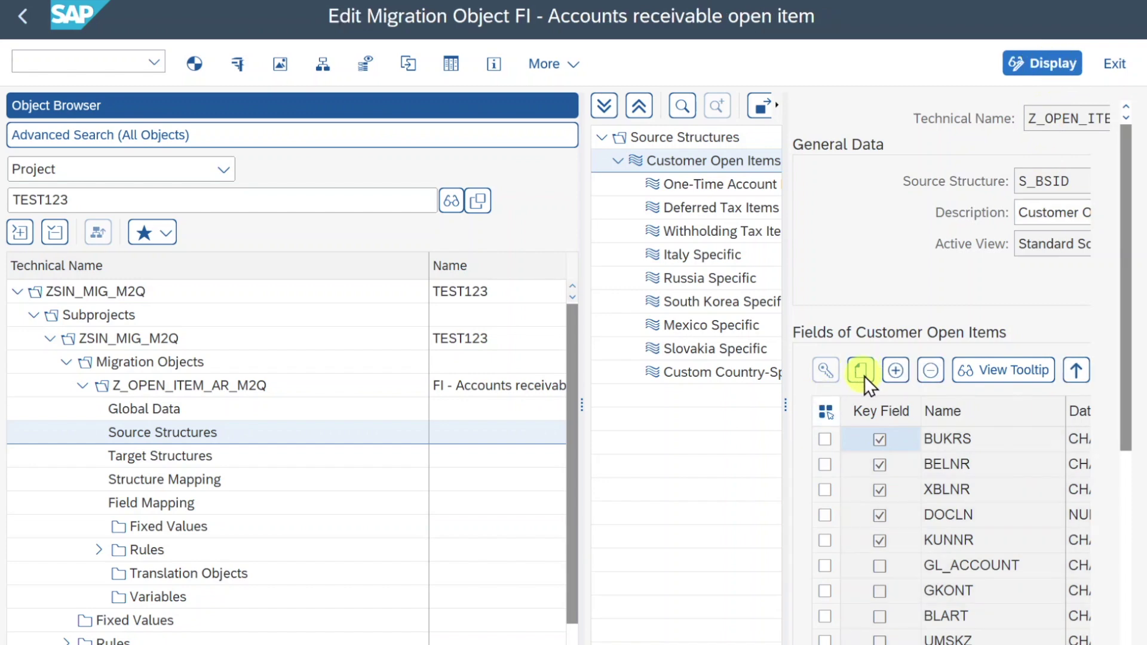
{"action": "scroll", "coordinate": [873, 382], "scroll_direction": "down", "scroll_amount": 5}
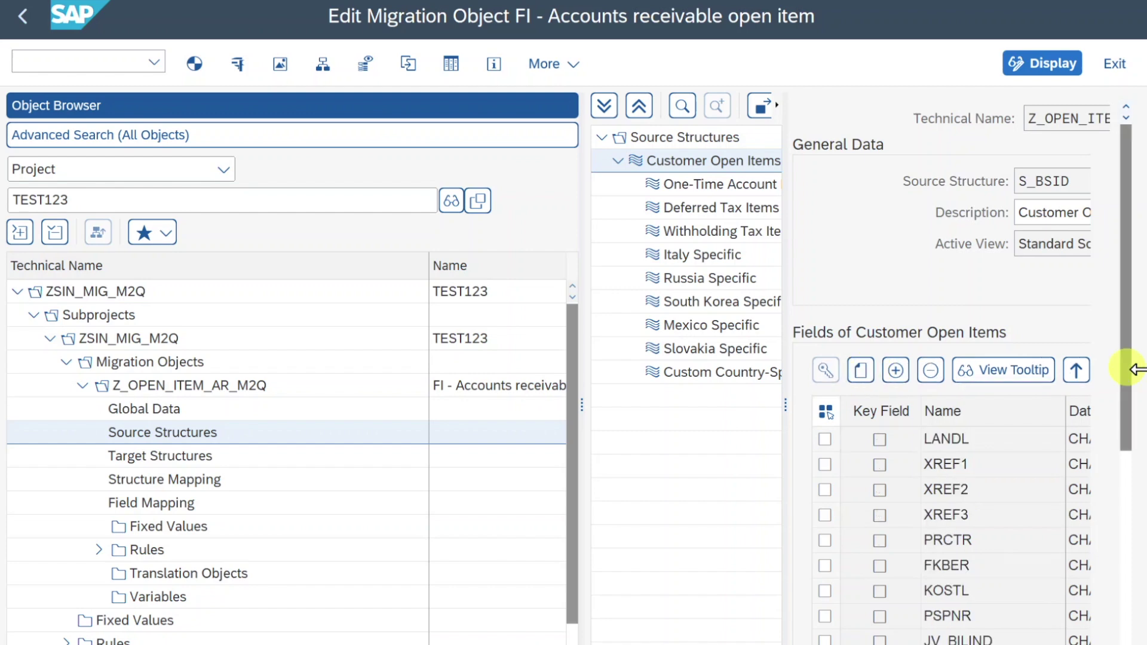
{"action": "left_click_drag", "start_coordinate": [1126, 366], "coordinate": [1130, 584]}
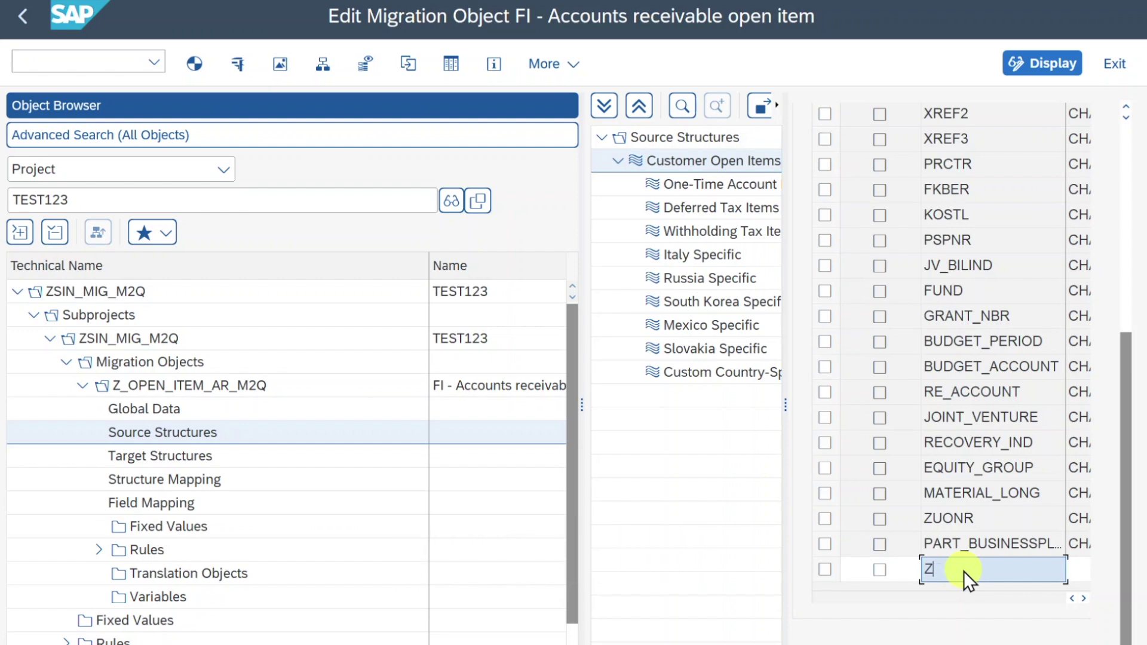
{"action": "type", "text": "ZSOLDTO"}
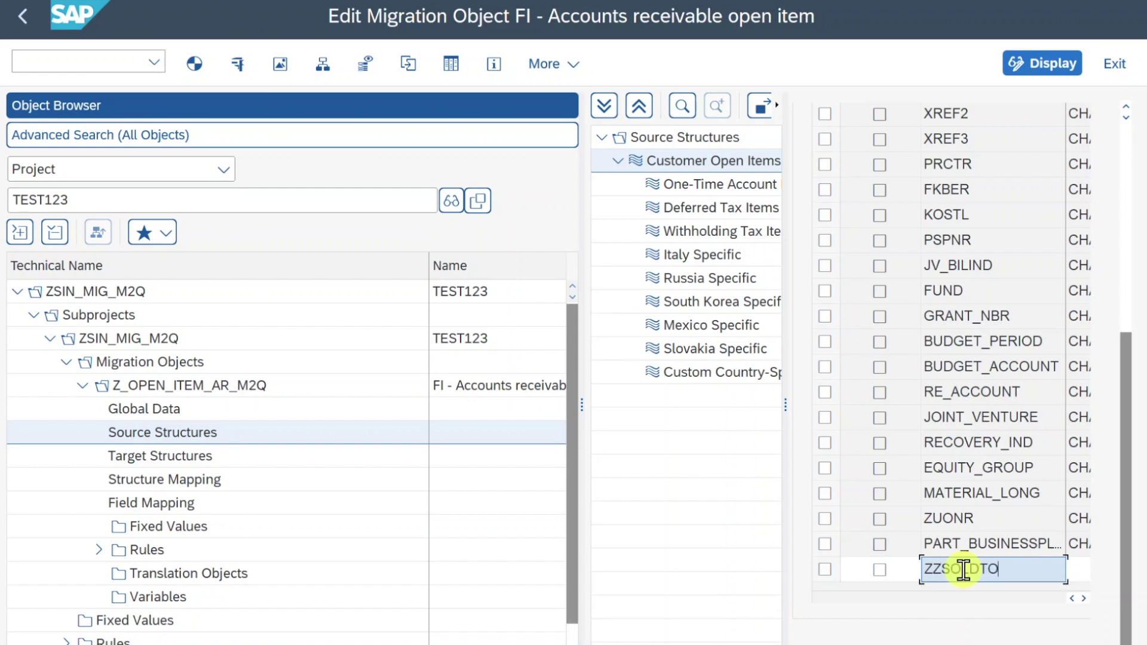
{"action": "key", "text": "Tab"}
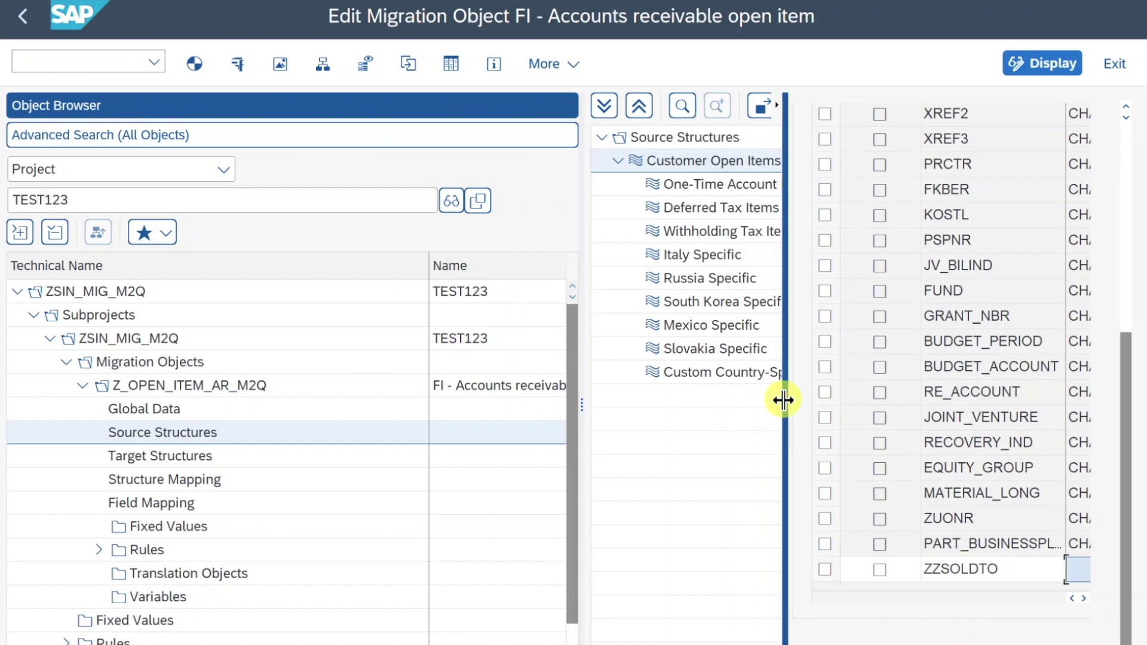
Set ZZSOLDTO to data type CHAR with length 10 and save the source structure
{"action": "left_click_drag", "start_coordinate": [784, 400], "coordinate": [697, 401]}
{"action": "left_click_drag", "start_coordinate": [1131, 406], "coordinate": [1129, 622]}
{"action": "left_click", "coordinate": [1023, 541]}
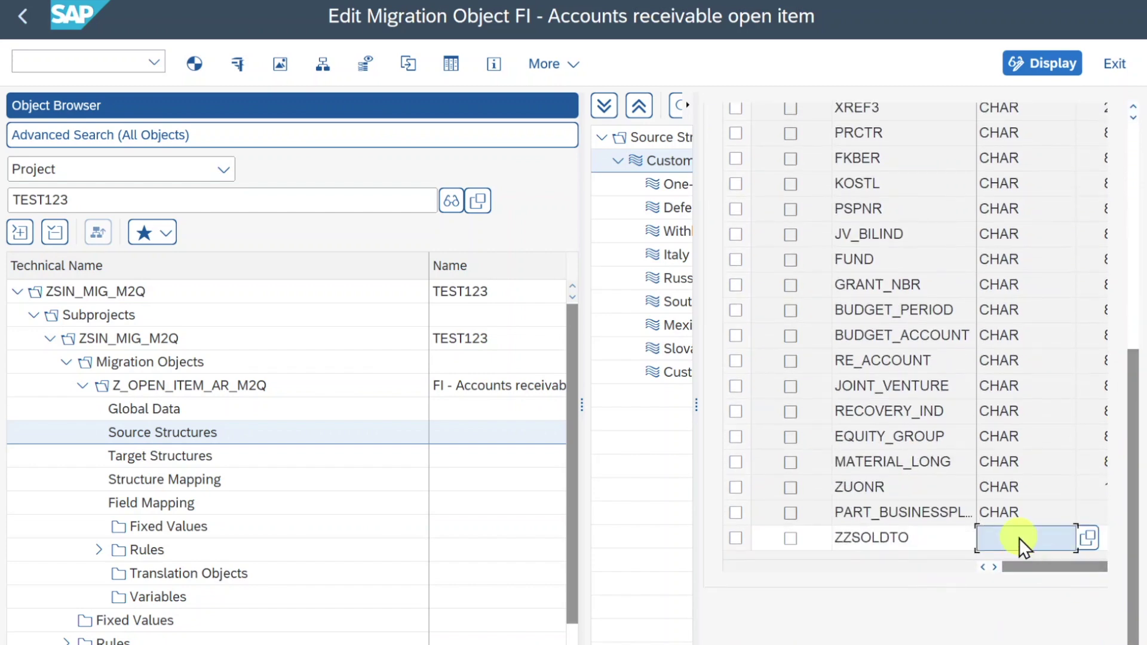
{"action": "type", "text": "CHAR"}
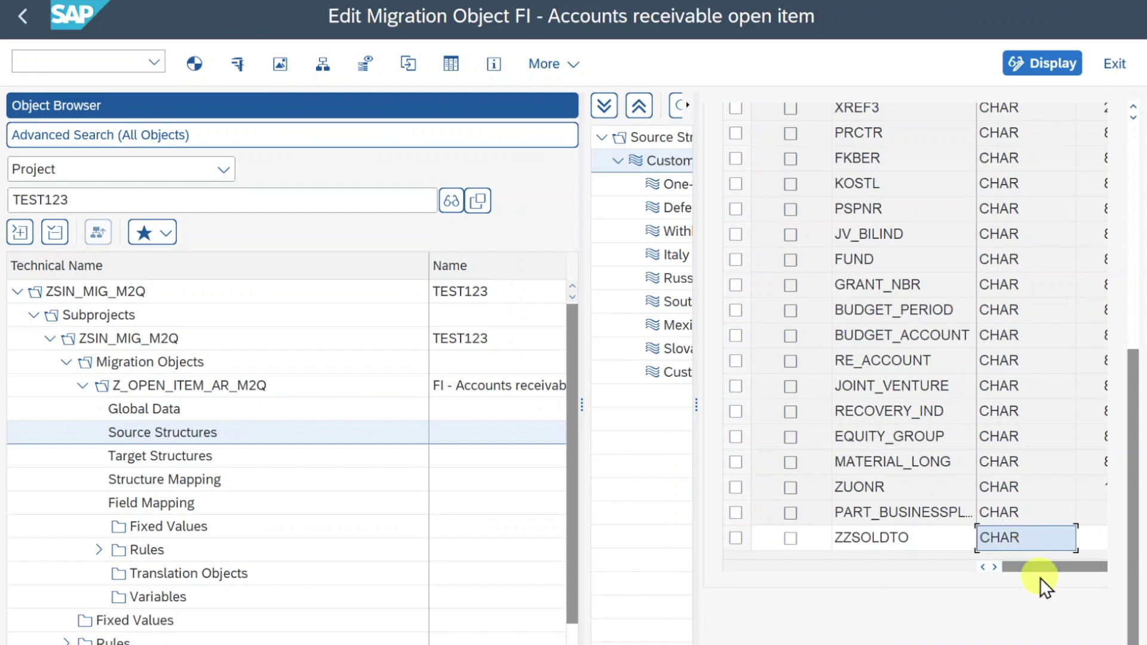
{"action": "key", "text": "Return"}
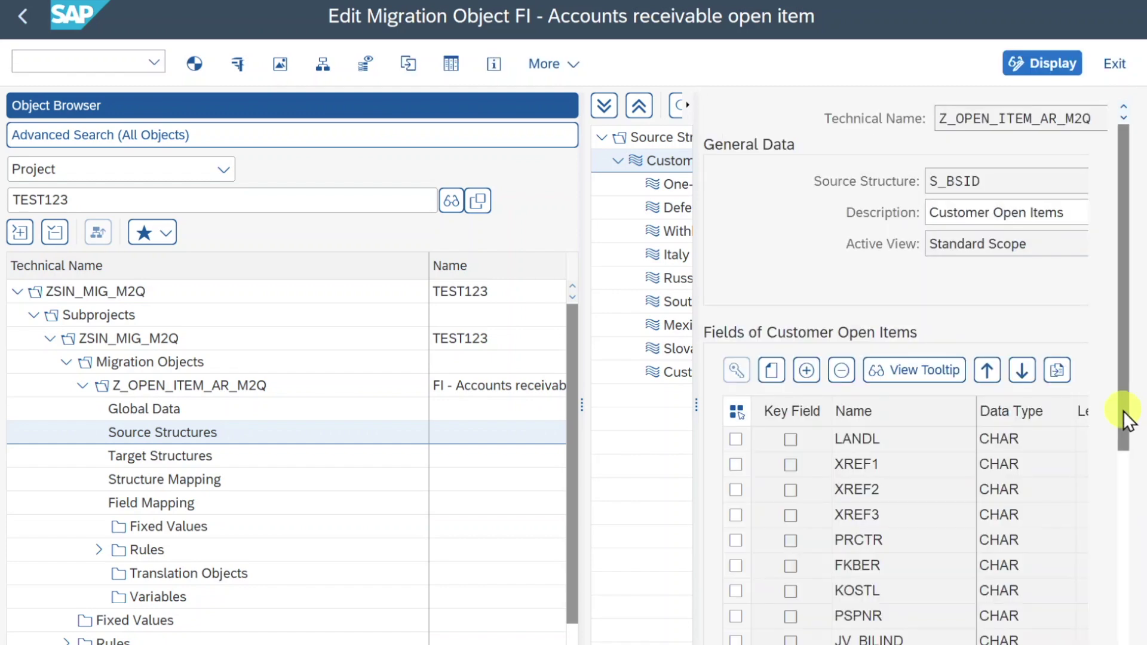
{"action": "left_click_drag", "start_coordinate": [1126, 418], "coordinate": [1114, 630]}
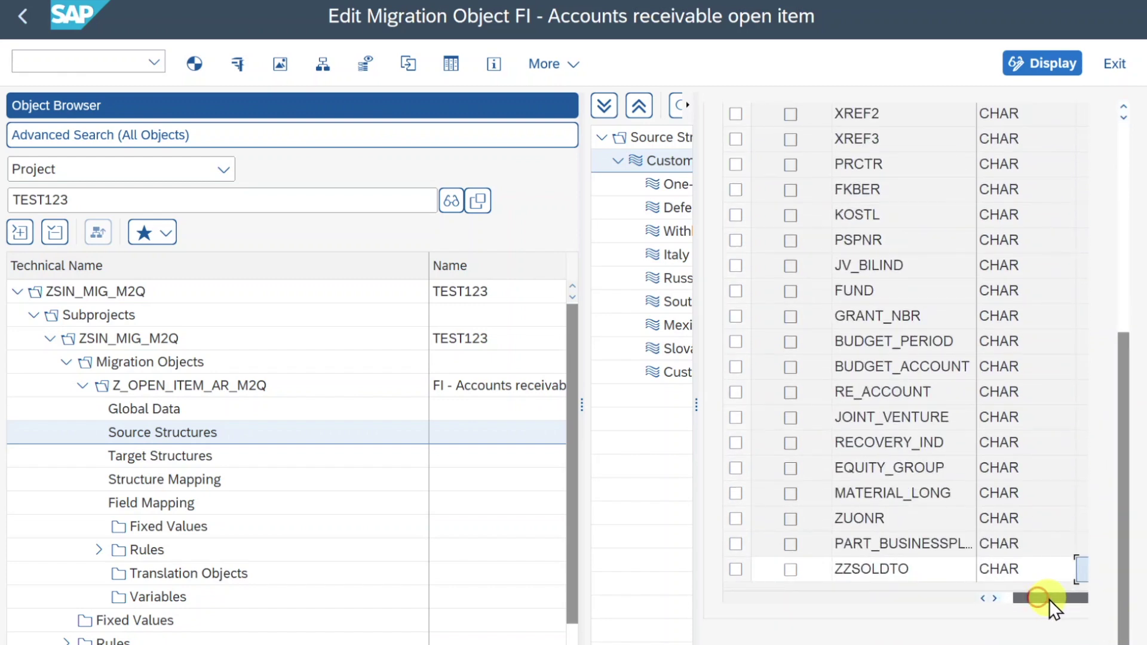
{"action": "left_click_drag", "start_coordinate": [1039, 597], "coordinate": [1083, 609]}
{"action": "left_click", "coordinate": [1085, 569]}
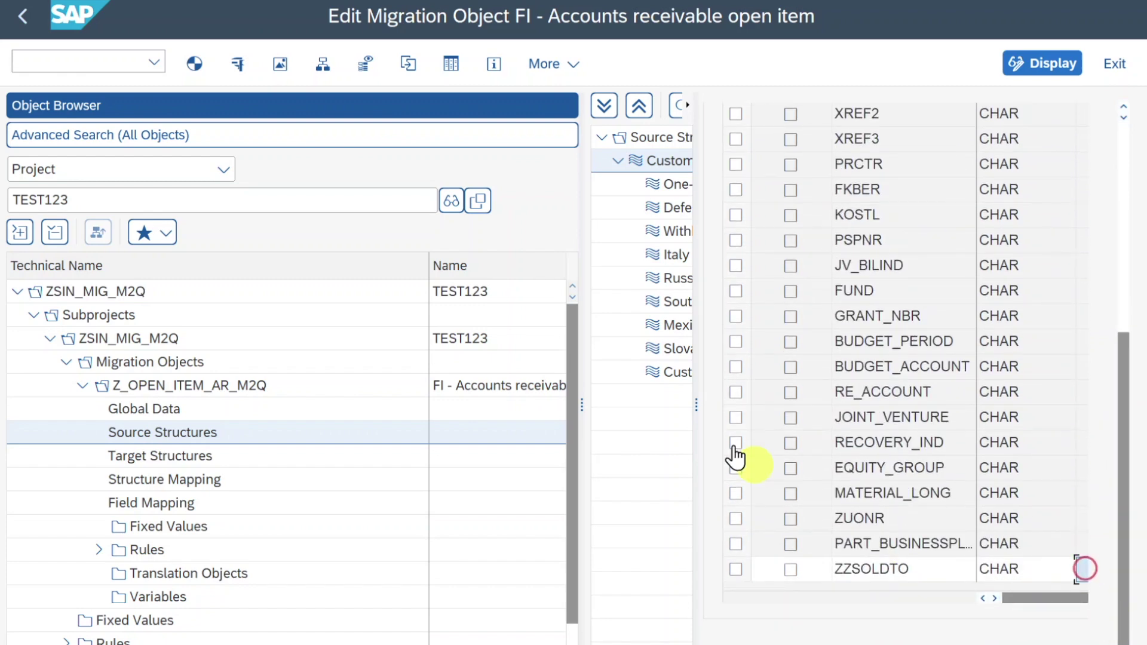
{"action": "left_click_drag", "start_coordinate": [697, 388], "coordinate": [638, 389]}
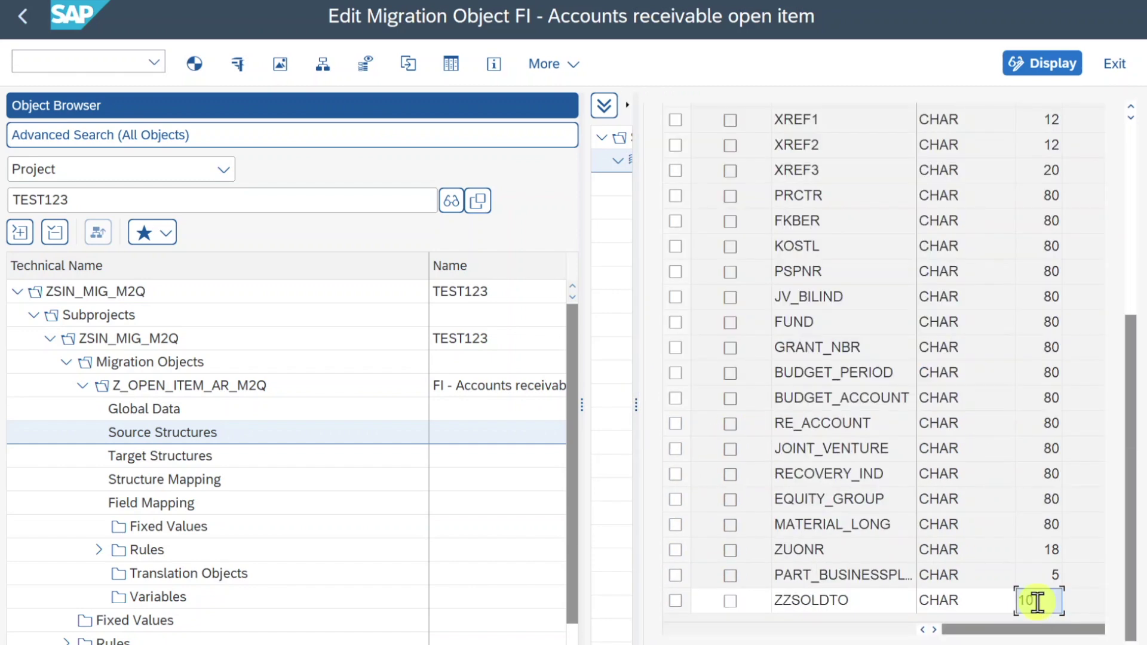
{"action": "type", "text": "10"}
{"action": "key", "text": "Return"}
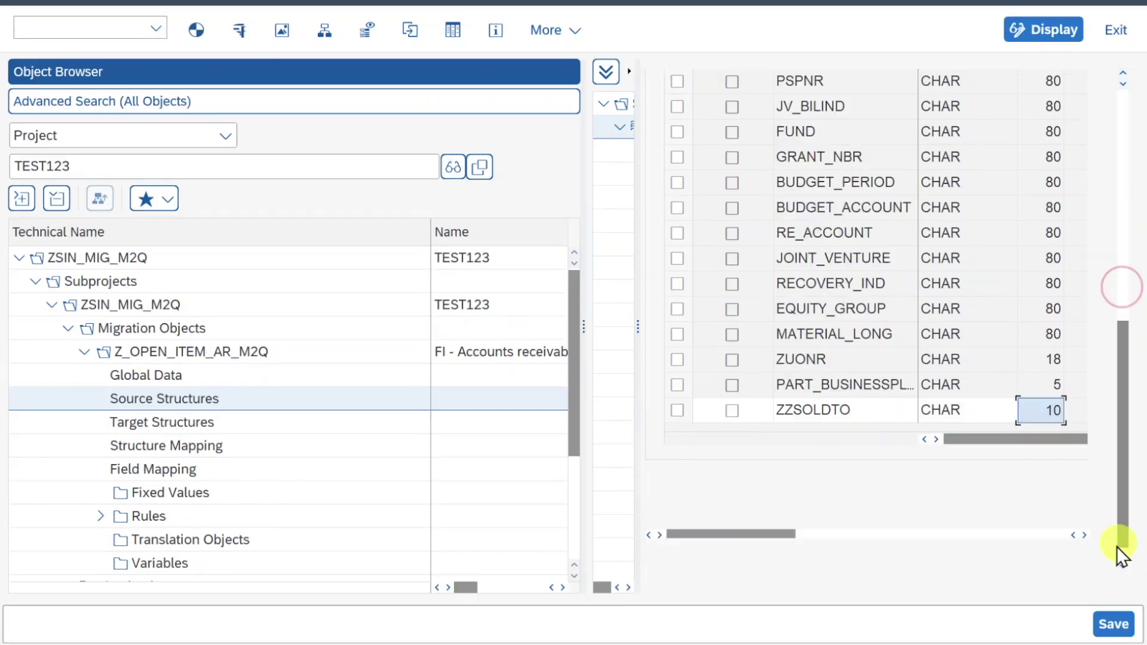
{"action": "left_click", "coordinate": [1115, 625]}
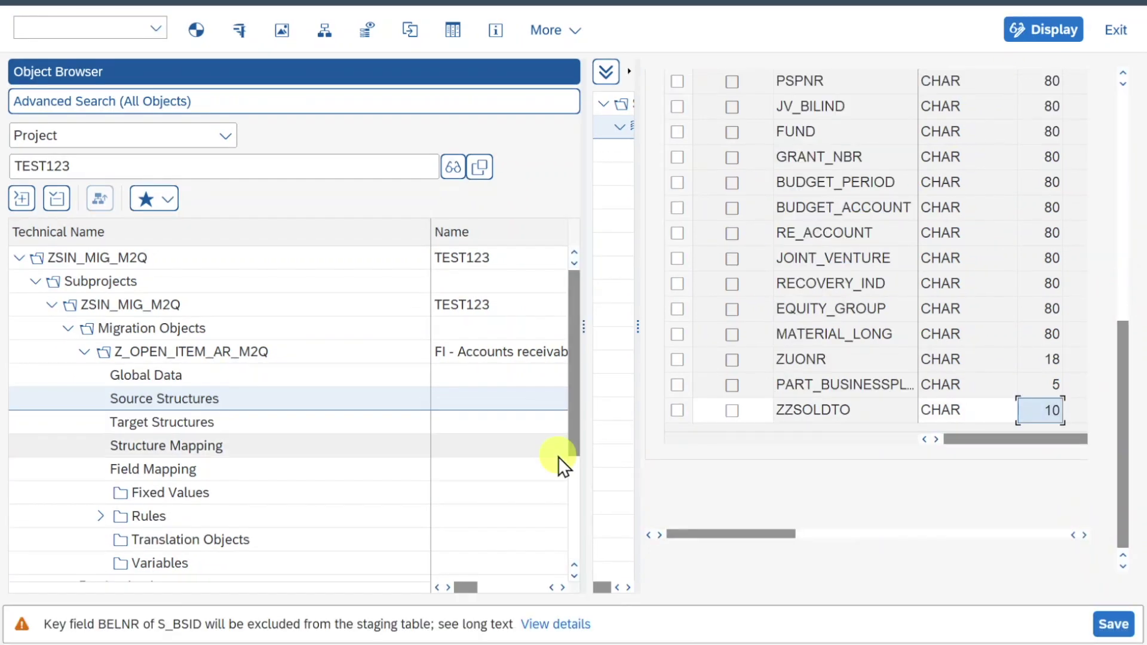
Open Field Mapping and select the ZZSOLDTO source field
{"action": "left_click", "coordinate": [181, 471]}
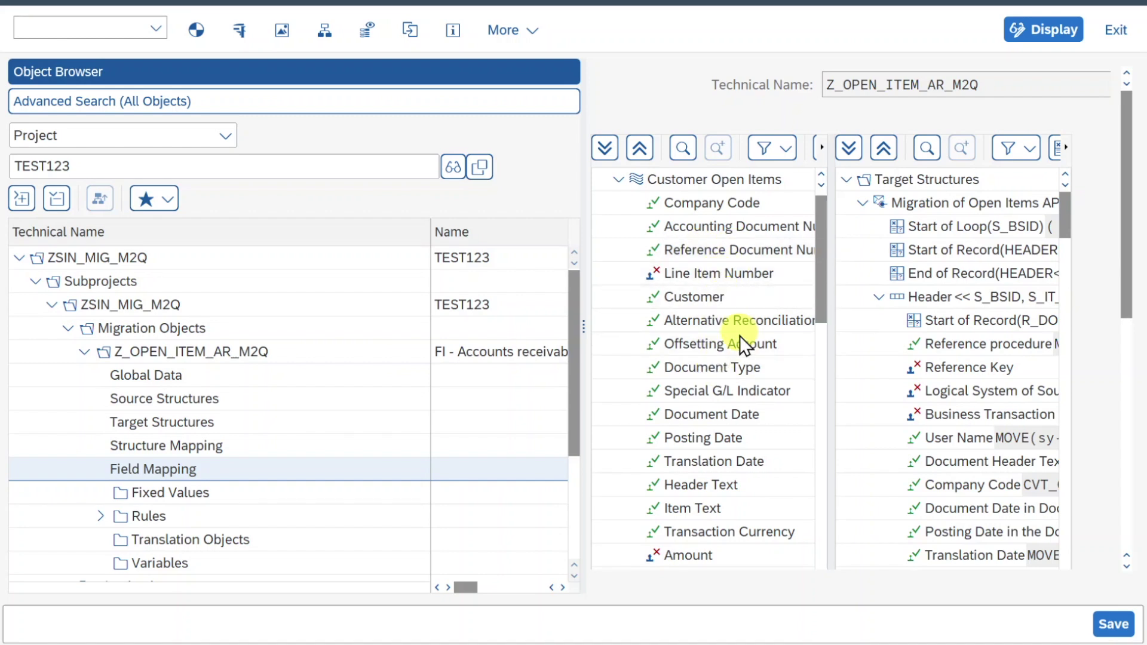
{"action": "scroll", "coordinate": [740, 336], "scroll_direction": "down", "scroll_amount": 2}
{"action": "scroll", "coordinate": [740, 336], "scroll_direction": "down", "scroll_amount": 15}
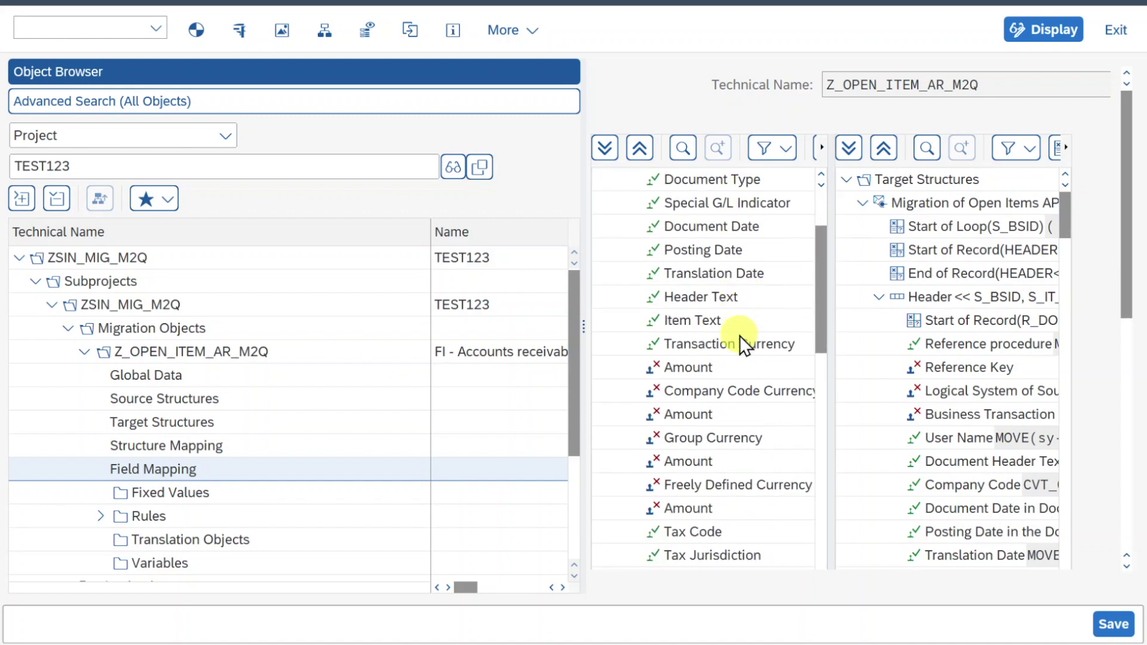
{"action": "scroll", "coordinate": [740, 336], "scroll_direction": "down", "scroll_amount": 15}
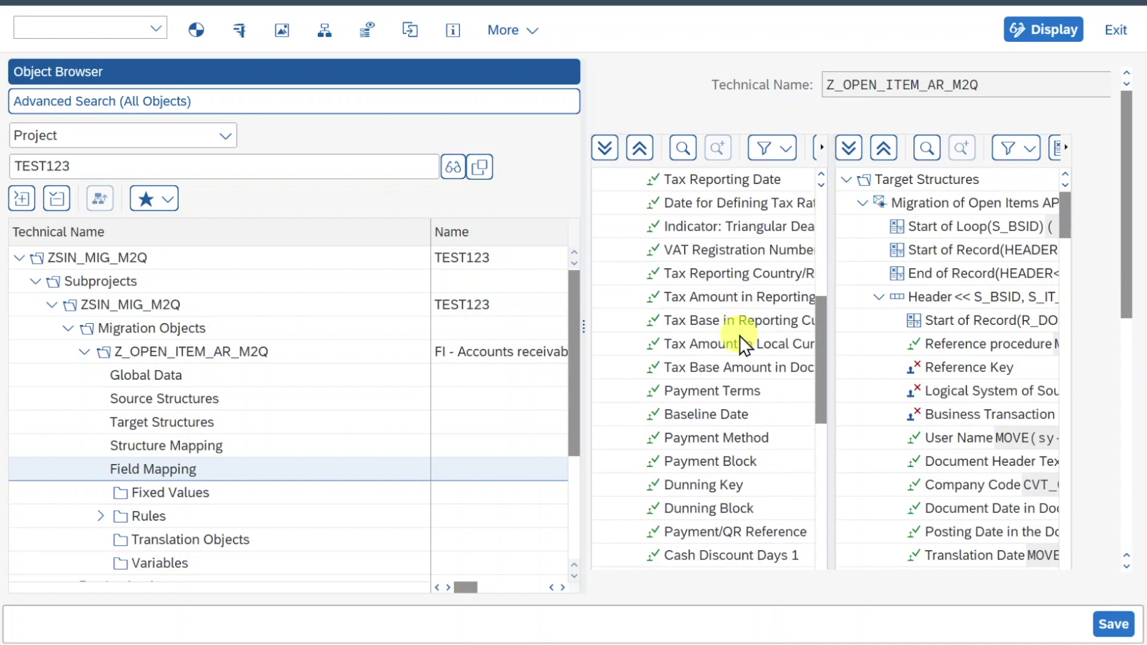
{"action": "left_click", "coordinate": [706, 457]}
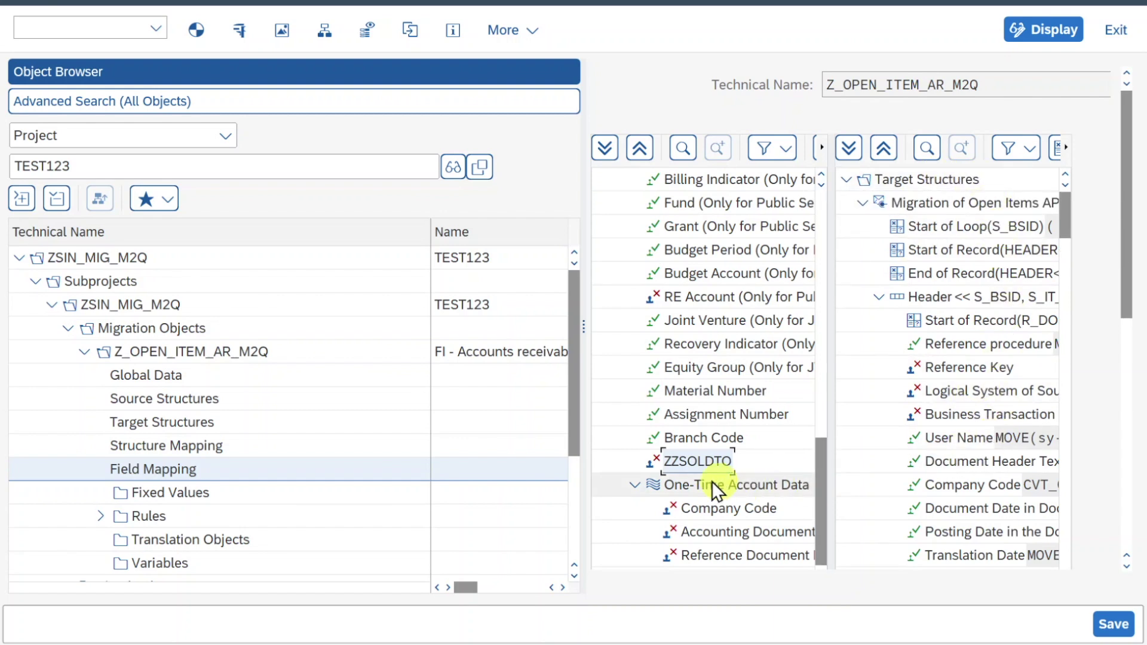
Find 'sold' in the target fields and pair ZZSOLDTO with Sold-to Party for rule options
{"action": "left_click", "coordinate": [928, 149]}
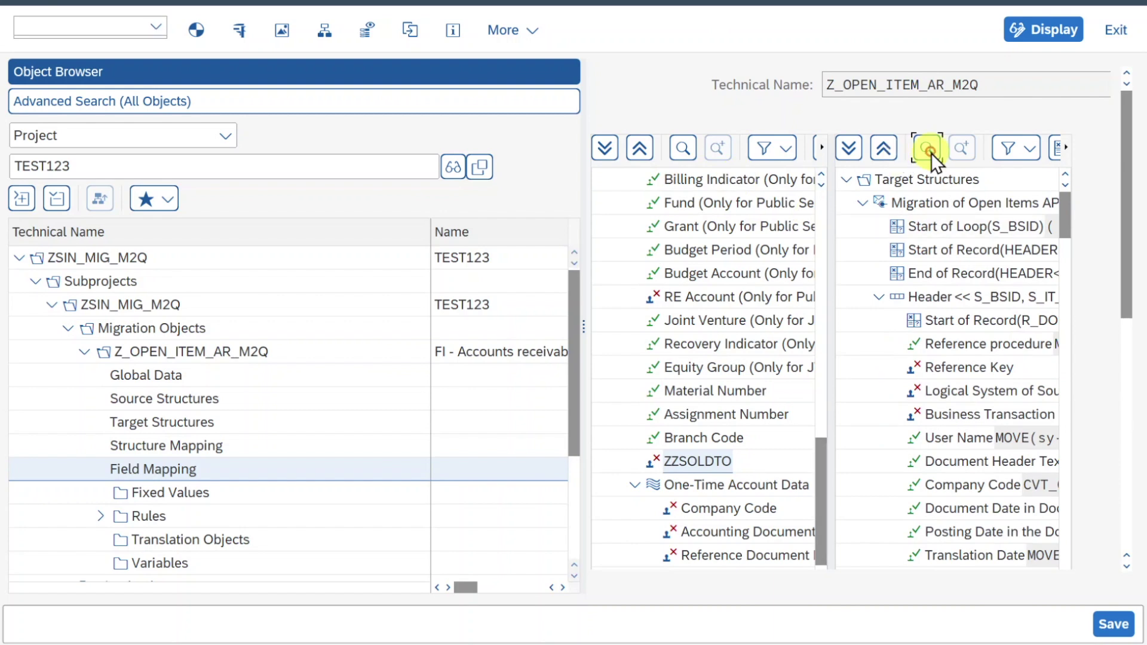
{"action": "type", "text": "sold"}
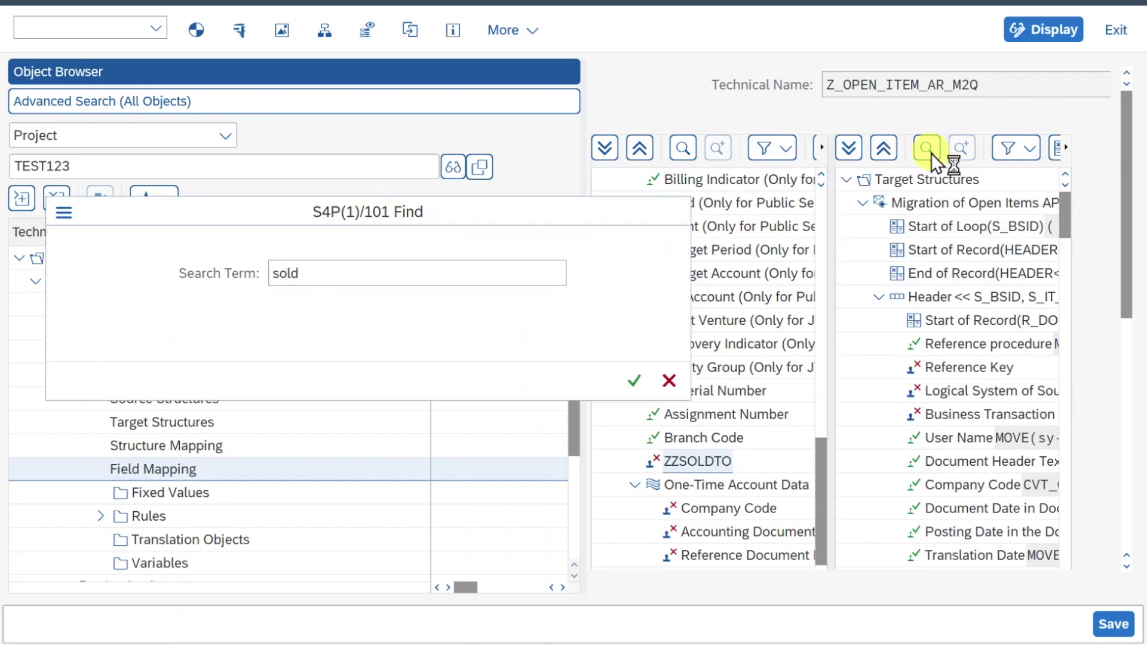
{"action": "key", "text": "Return"}
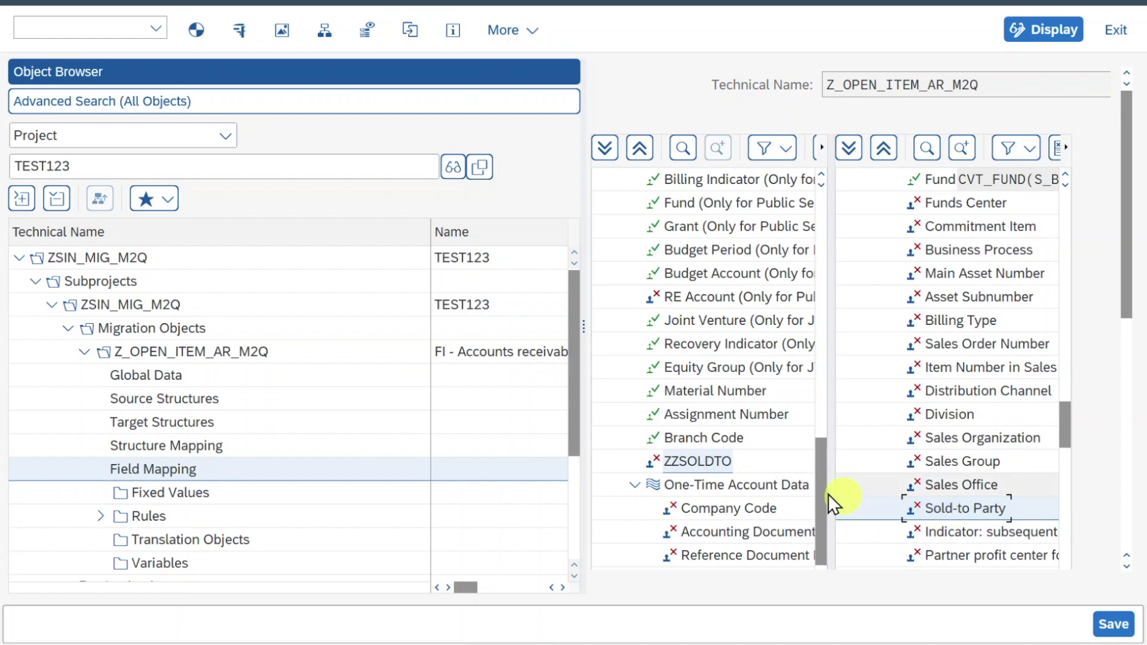
{"action": "left_click", "coordinate": [722, 467]}
{"action": "left_click", "coordinate": [954, 507]}
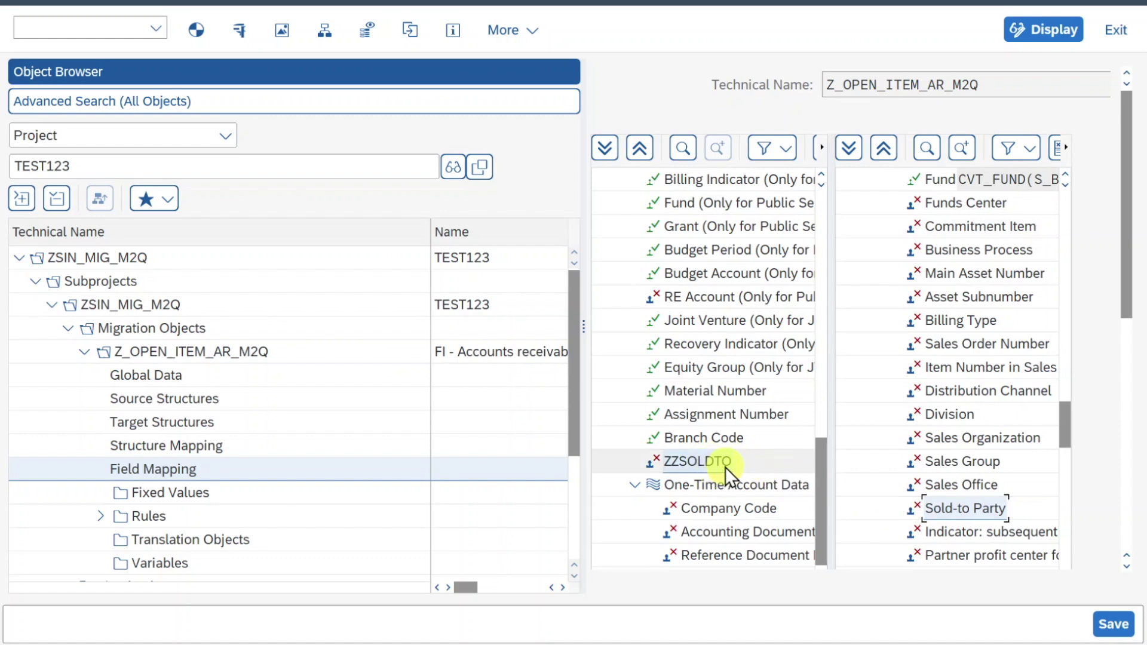
{"action": "right_click", "coordinate": [975, 515]}
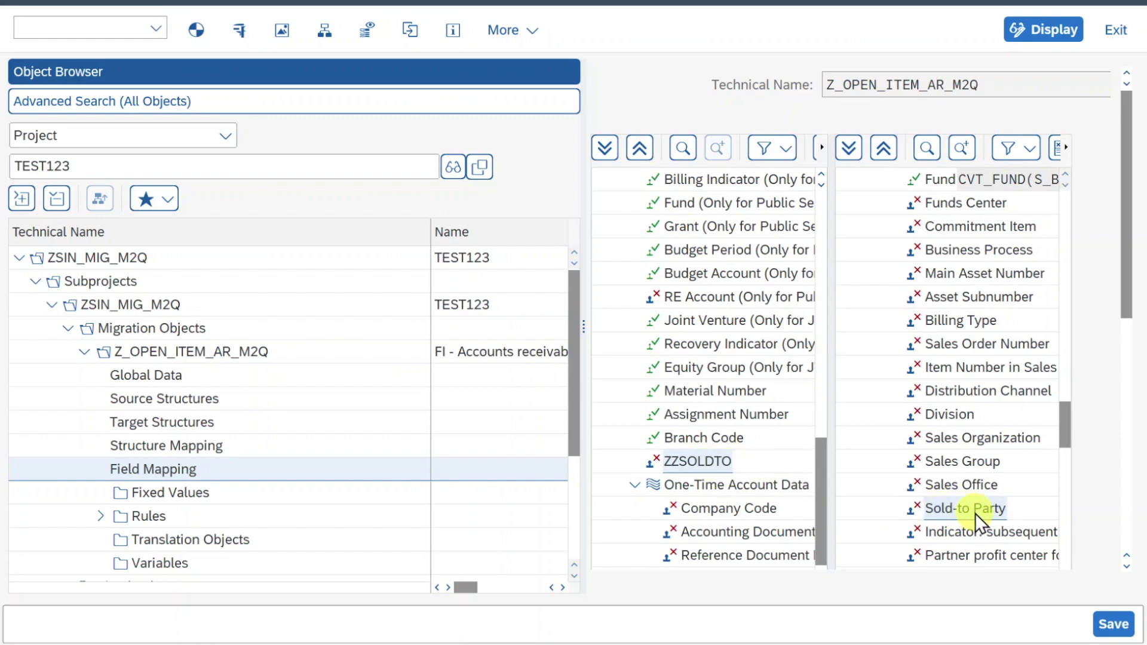
Decline the proposed rule and choose MOVE as the Sold-to Party mapping rule
{"action": "left_click", "coordinate": [1016, 527]}
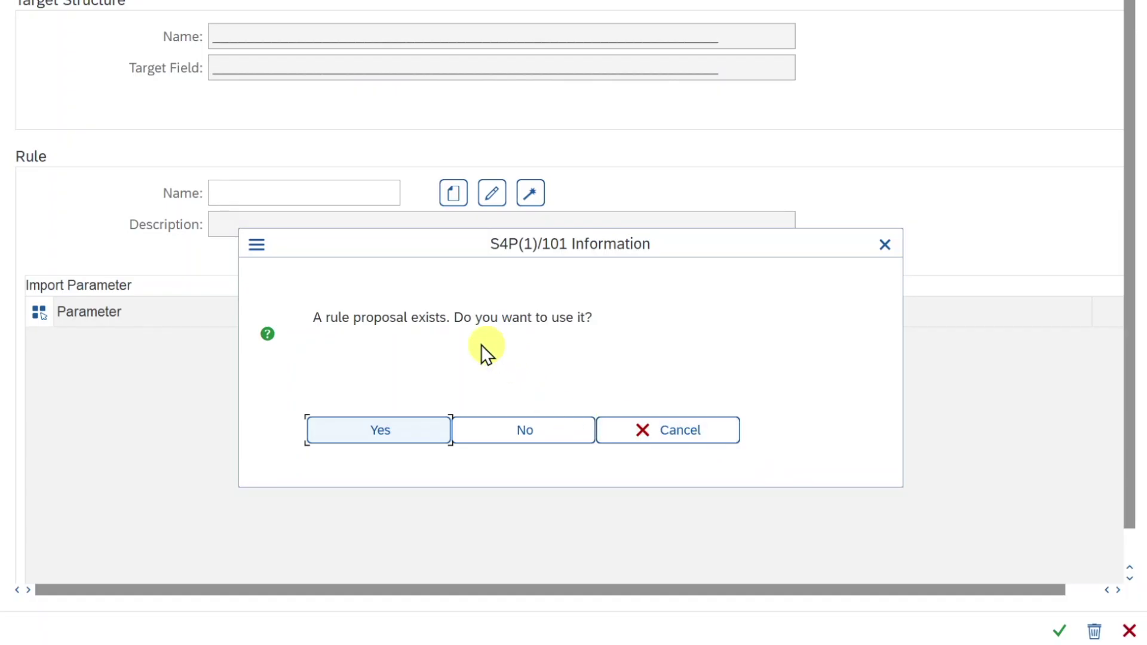
{"action": "left_click", "coordinate": [526, 427]}
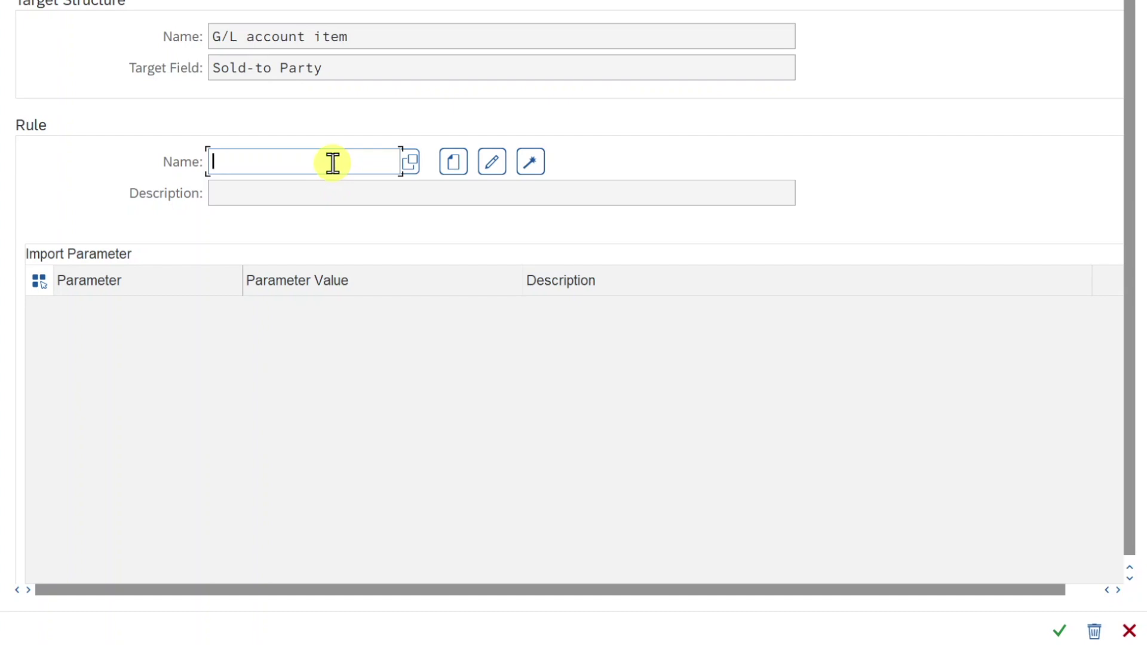
{"action": "type", "text": "MOVE"}
{"action": "key", "text": "Return"}
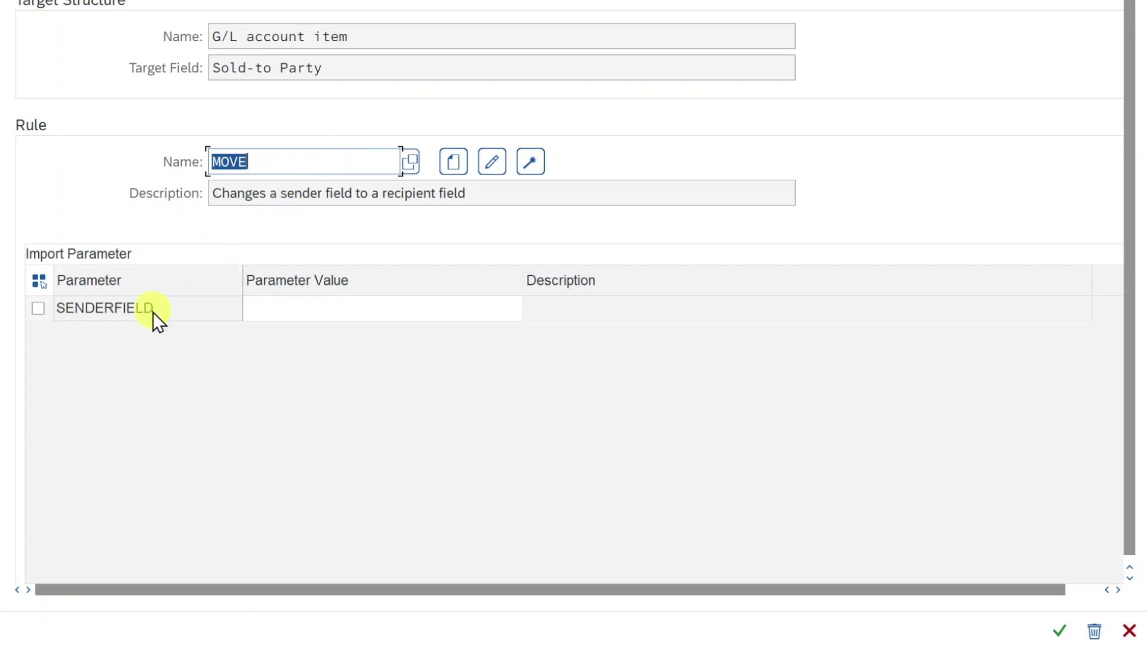
Set the SENDERFIELD parameter to S_BSID-ZZSOLDTO and assign the MOVE rule
{"action": "left_click", "coordinate": [315, 315]}
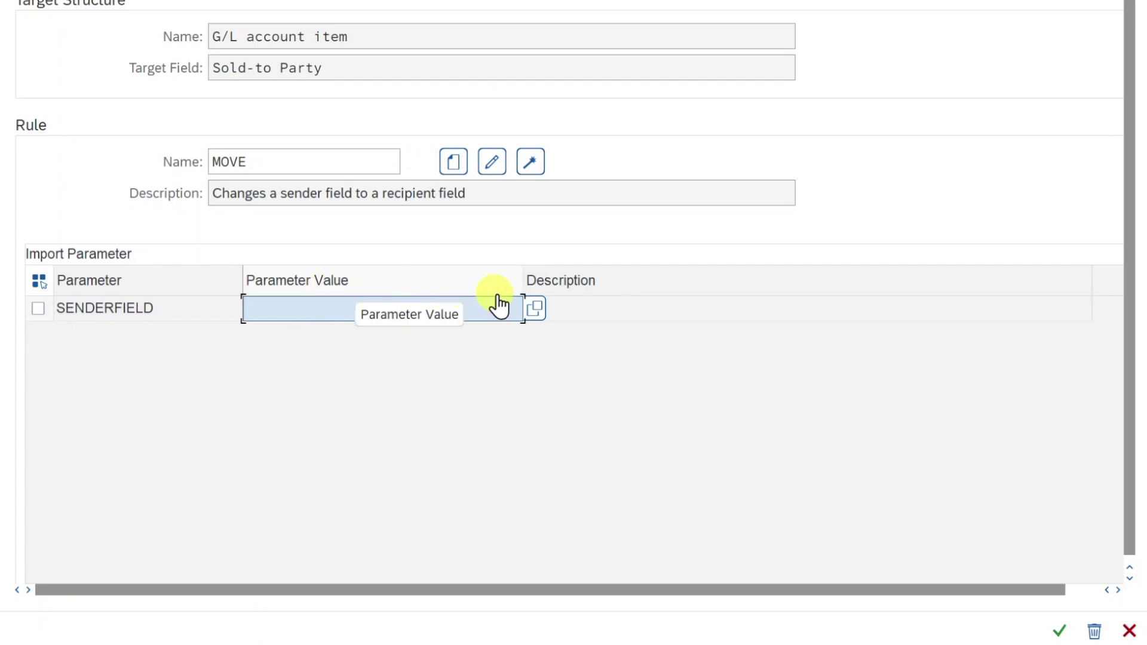
{"action": "left_click", "coordinate": [533, 307]}
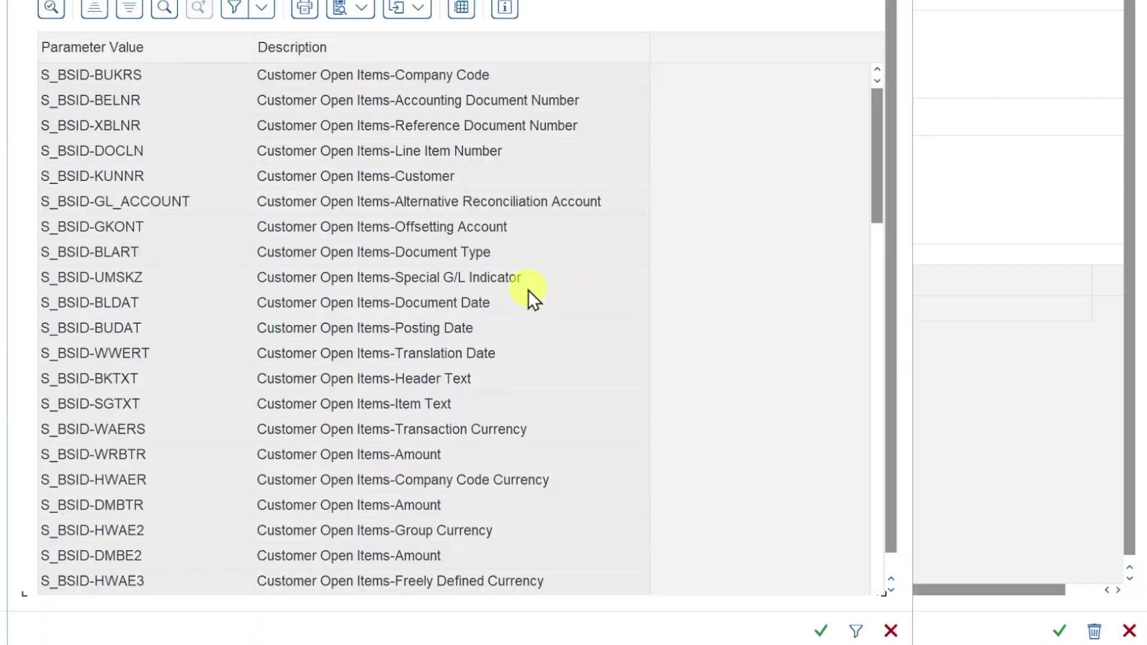
{"action": "scroll", "coordinate": [471, 335], "scroll_direction": "down", "scroll_amount": 18}
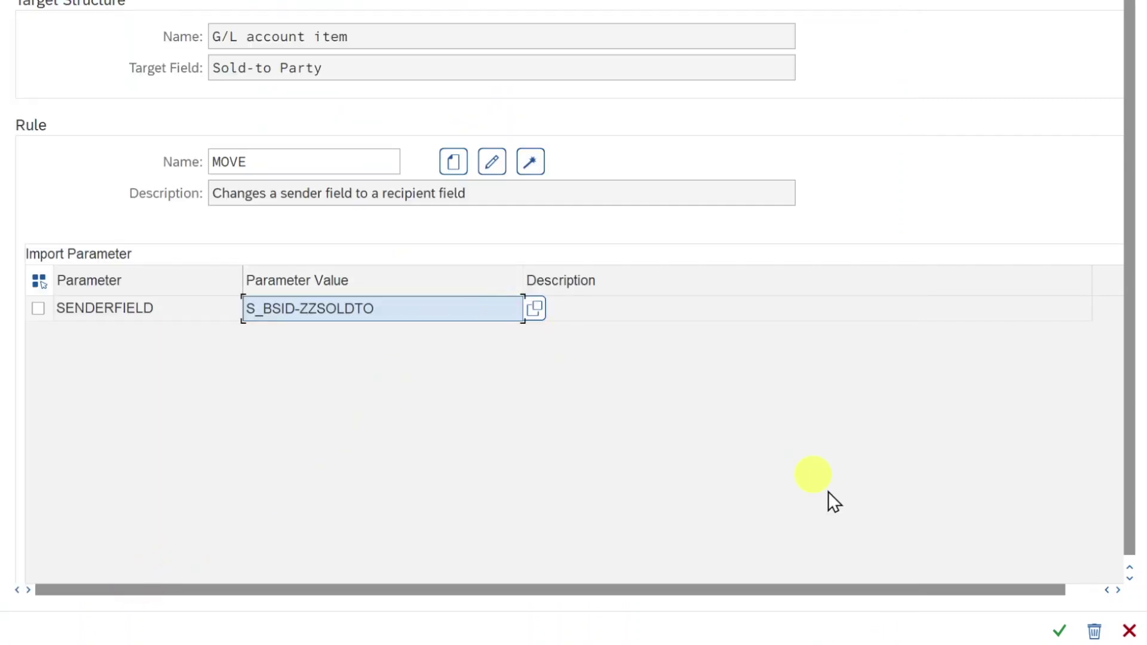
{"action": "left_click", "coordinate": [1059, 633]}
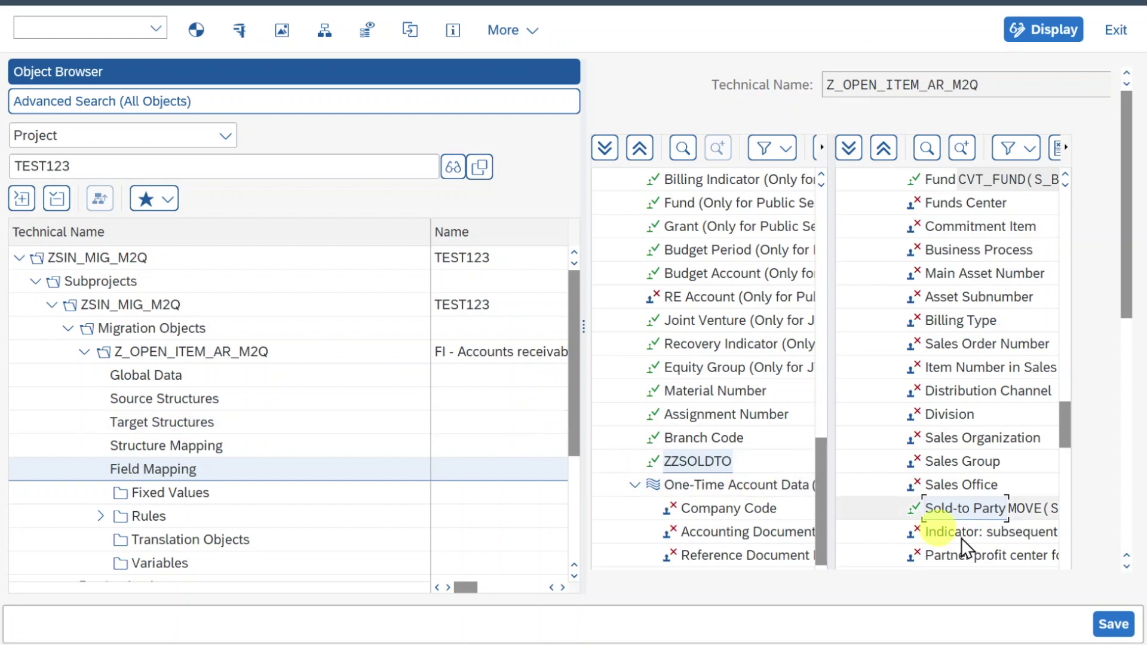
Save the mapping, generate the runtime objects, and exit the modeler
{"action": "left_click", "coordinate": [1109, 626]}
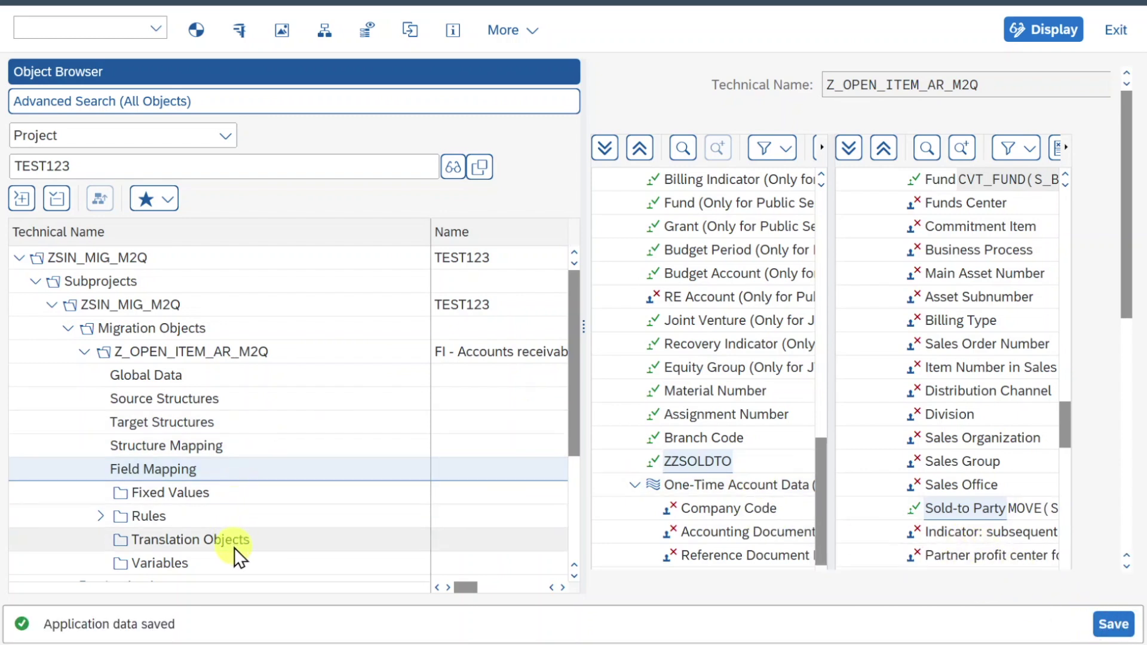
{"action": "left_click", "coordinate": [195, 29]}
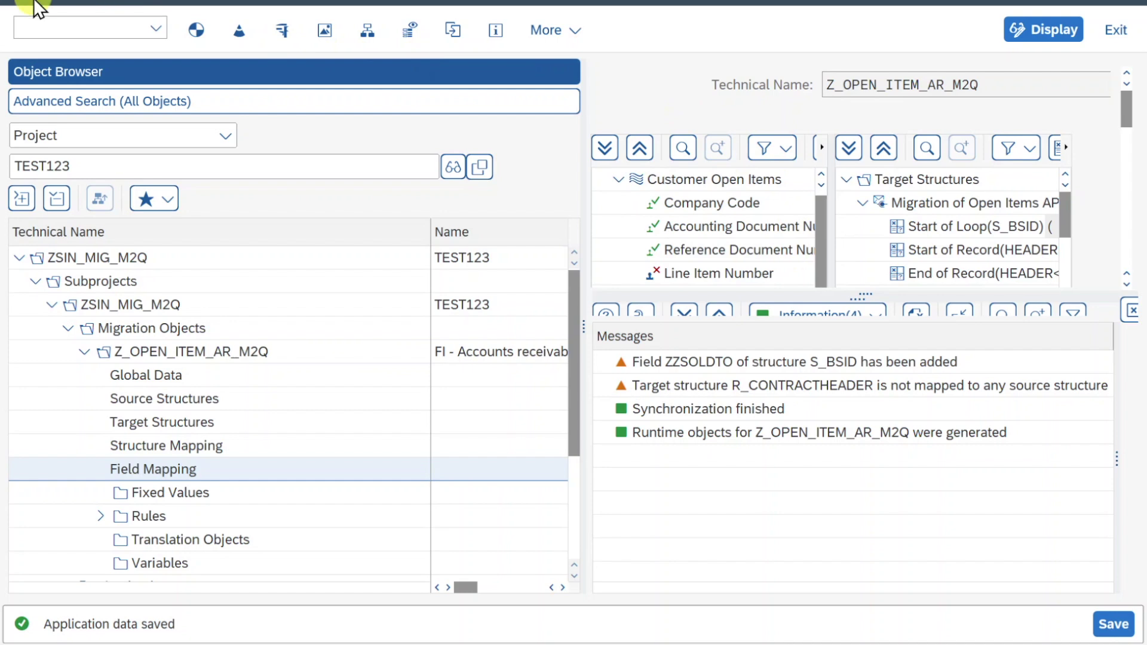
{"action": "key", "text": "shift+F3"}
{"action": "left_click", "coordinate": [386, 433]}
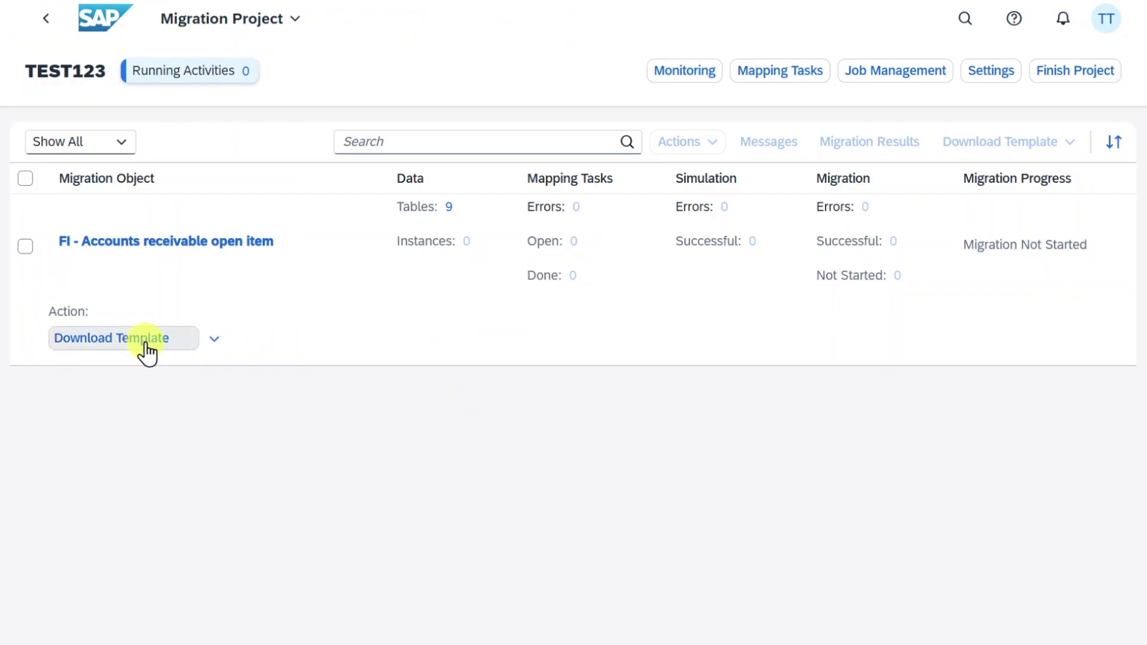
{"action": "left_click", "coordinate": [146, 343]}
{"action": "left_click", "coordinate": [445, 308]}
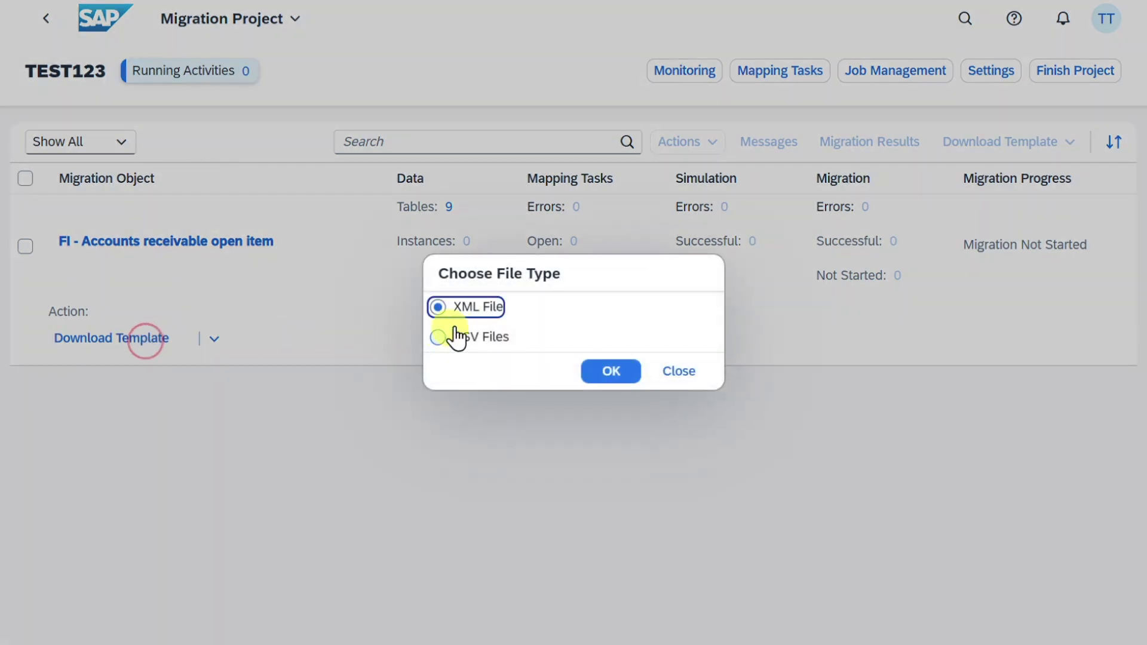
{"action": "left_click", "coordinate": [612, 372]}
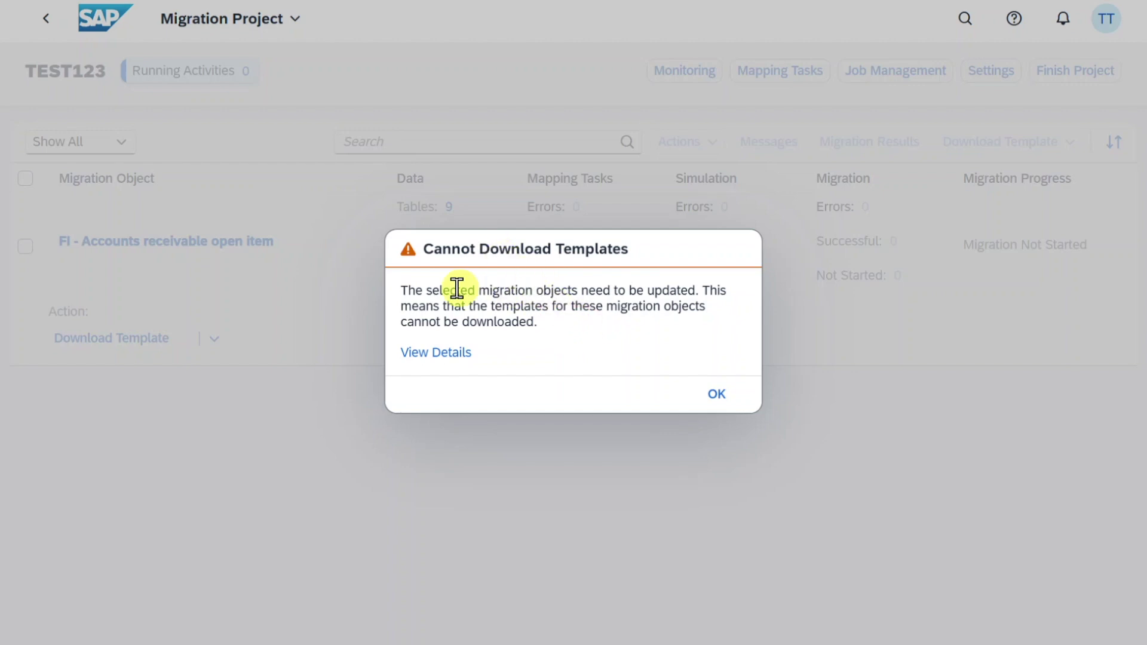
{"action": "left_click_drag", "start_coordinate": [448, 293], "coordinate": [729, 303]}
{"action": "left_click", "coordinate": [645, 325]}
{"action": "left_click", "coordinate": [450, 357]}
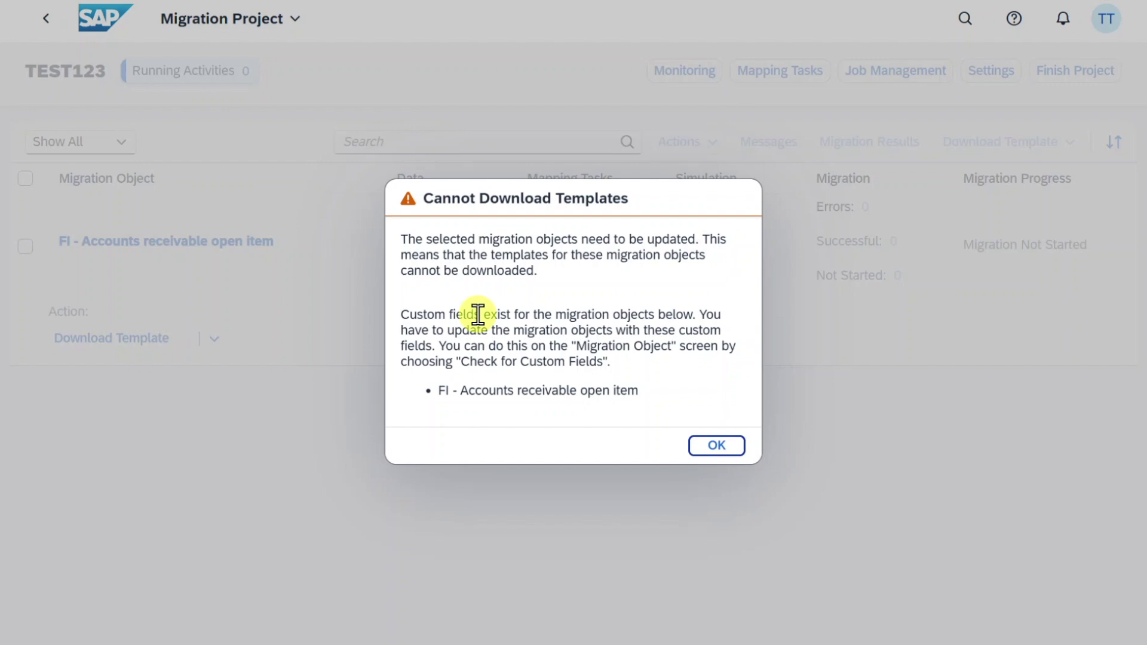
{"action": "left_click_drag", "start_coordinate": [697, 318], "coordinate": [439, 345]}
{"action": "left_click", "coordinate": [711, 447]}
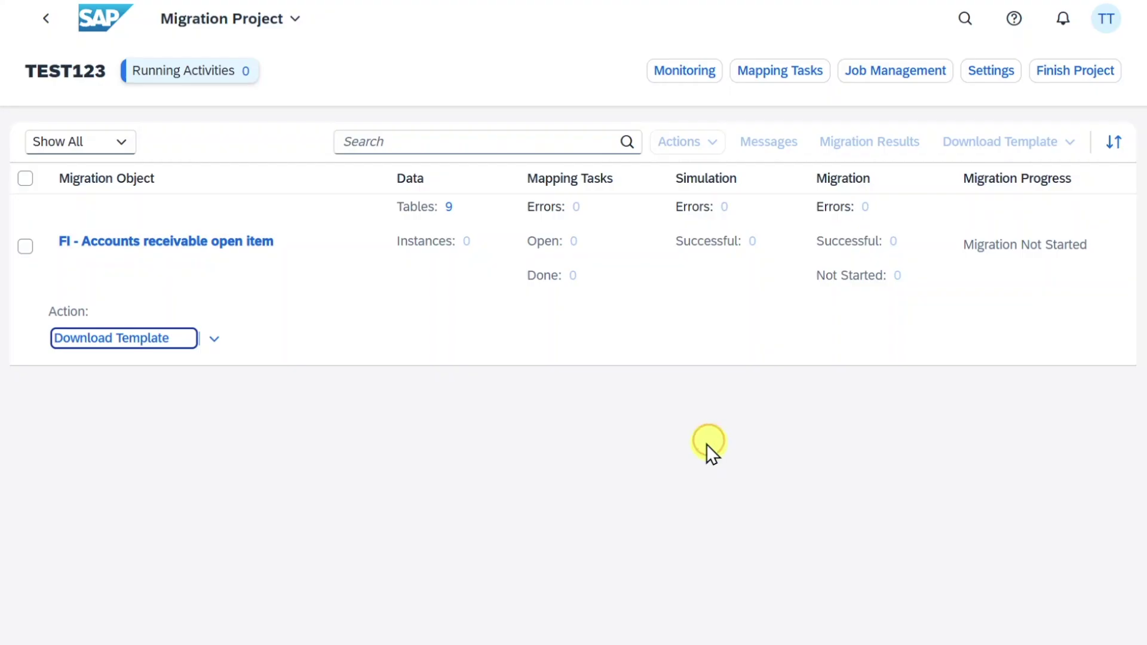
Update FI - Accounts receivable open item with its custom fields via Check for Custom Fields
{"action": "left_click", "coordinate": [209, 242]}
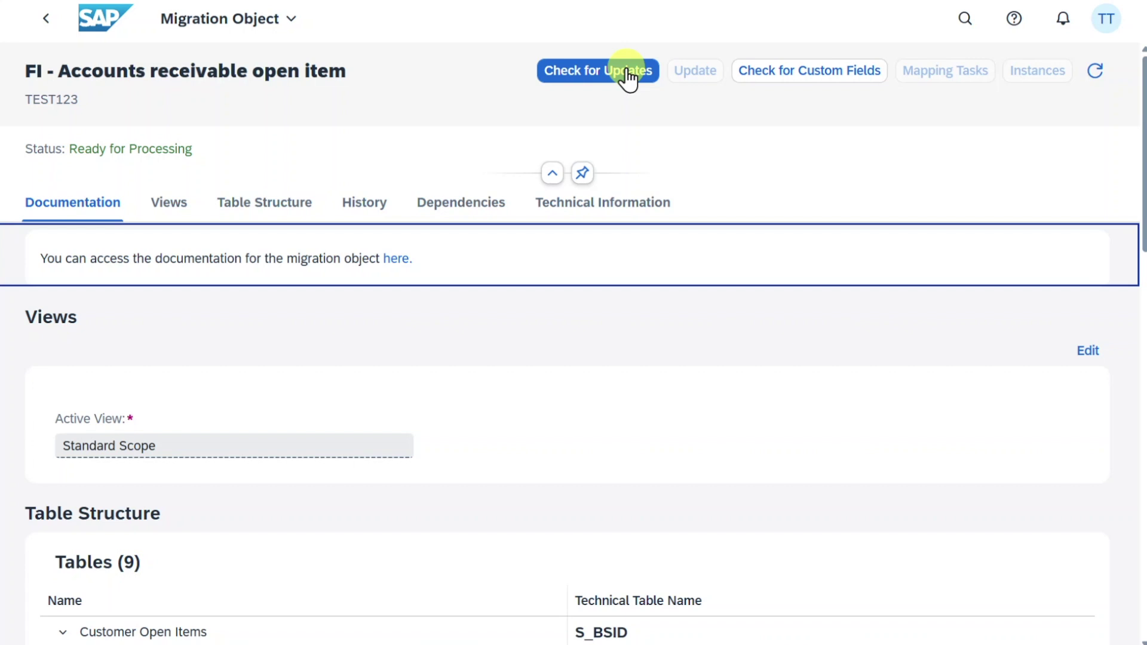
{"action": "left_click", "coordinate": [809, 83]}
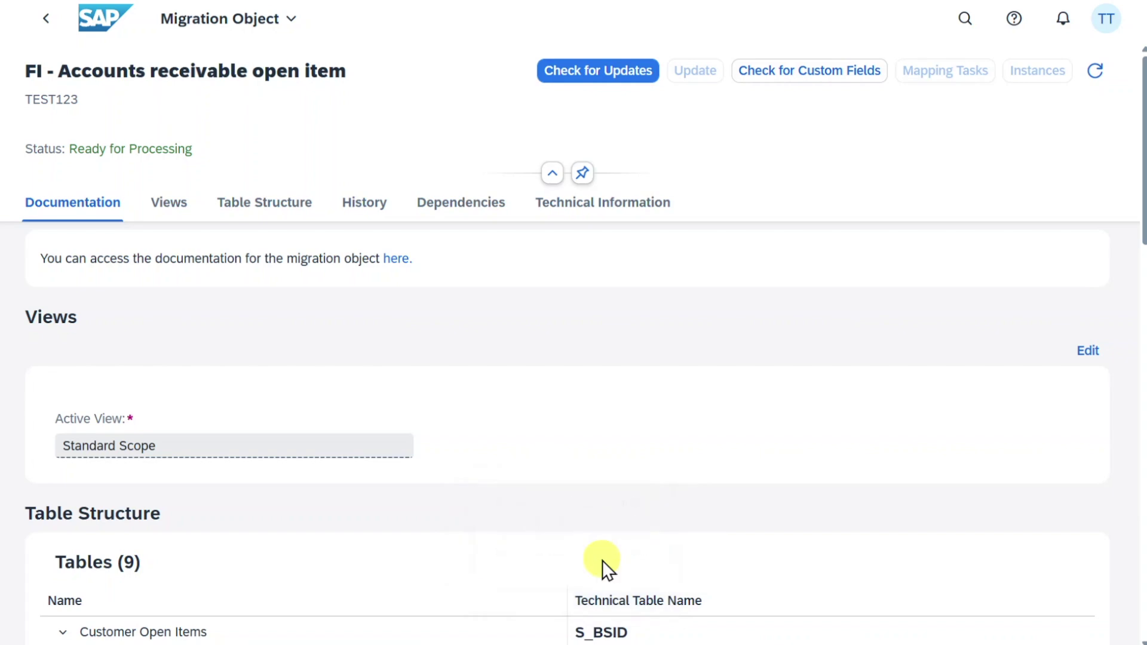
{"action": "left_click", "coordinate": [48, 19]}
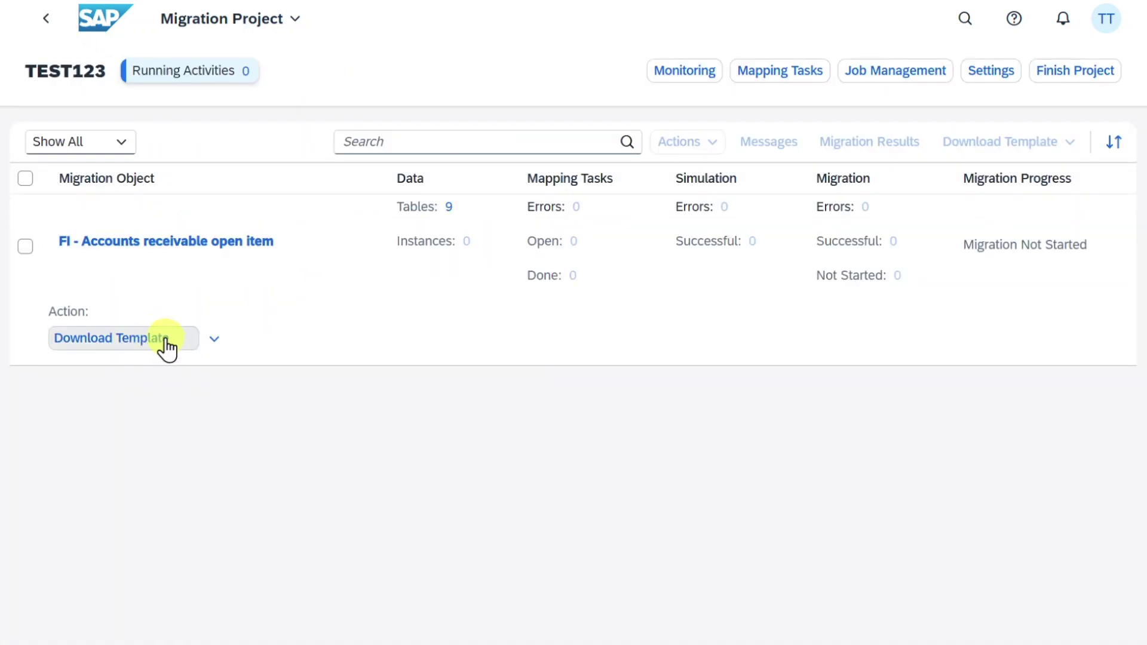
Download the migration template as an XML file and open it in Excel
{"action": "left_click", "coordinate": [155, 345]}
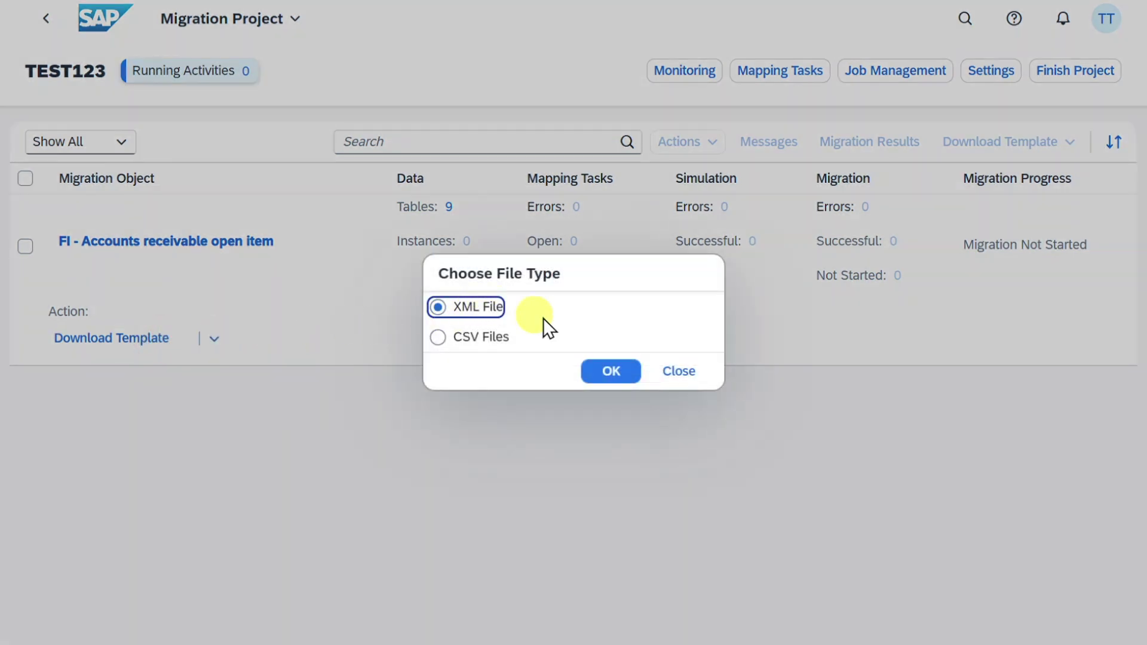
{"action": "left_click", "coordinate": [605, 373]}
{"action": "left_click", "coordinate": [607, 373]}
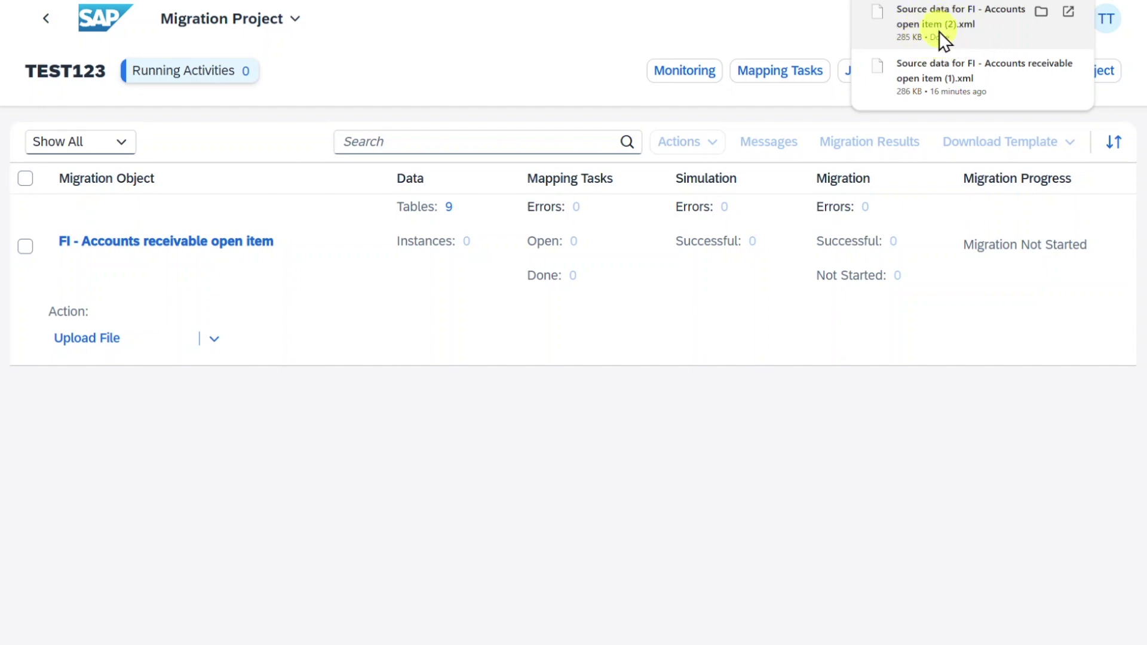
{"action": "left_click", "coordinate": [1011, 8]}
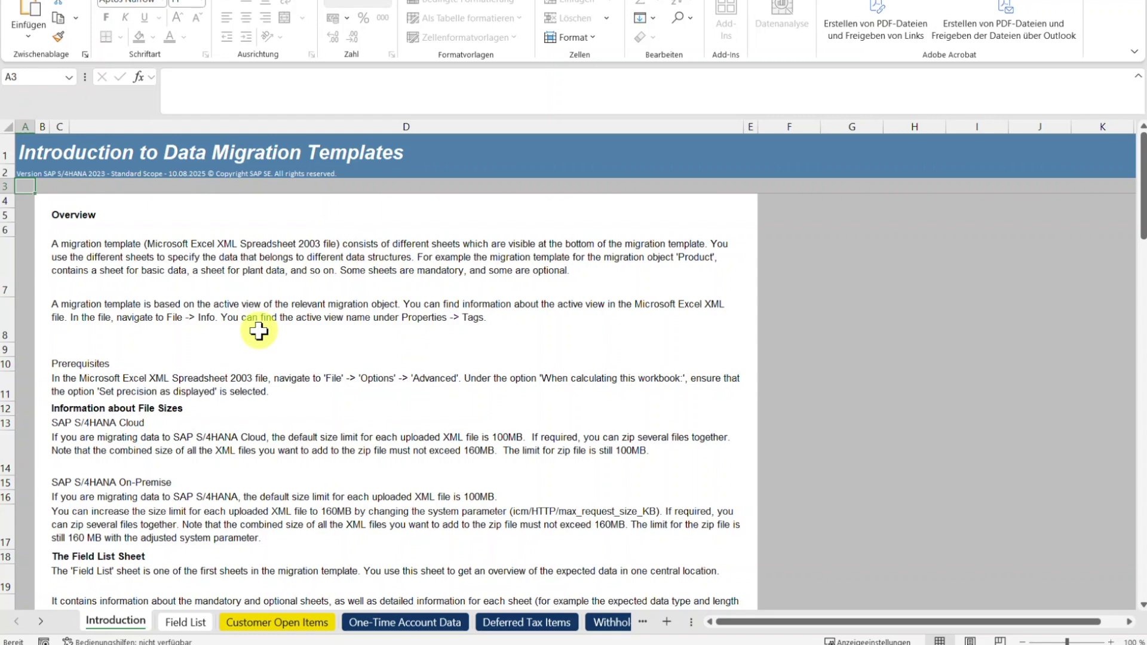
On the Customer Open Items sheet, scroll right to Custom Field column BL, ZZSOLDTO
{"action": "left_click", "coordinate": [272, 622]}
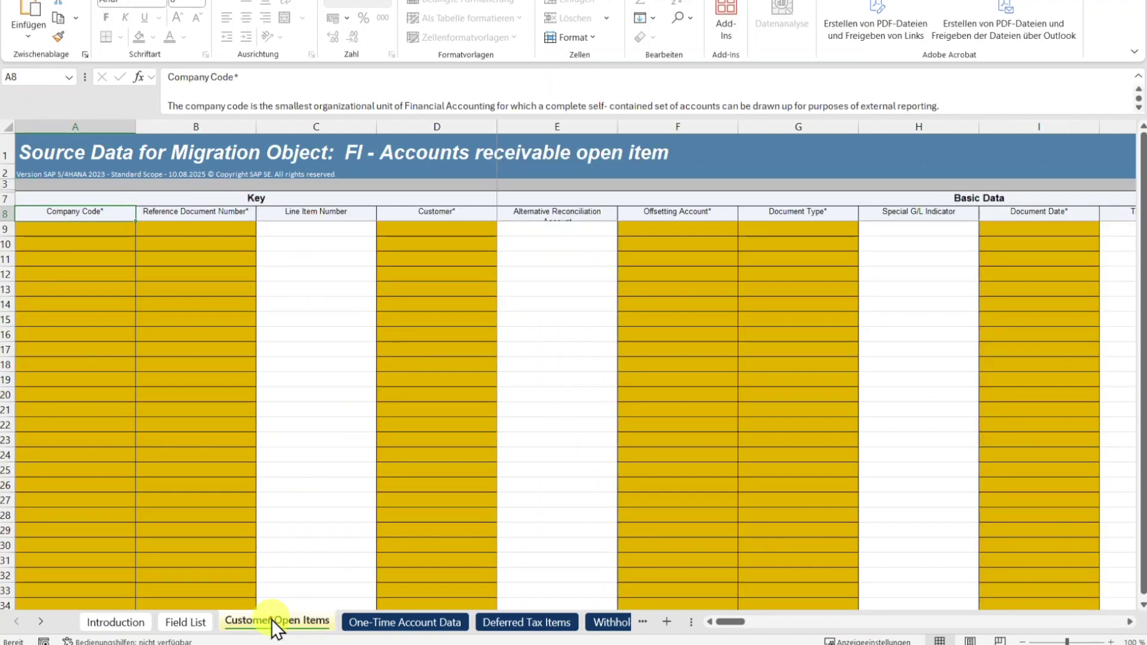
{"action": "left_click", "coordinate": [560, 333]}
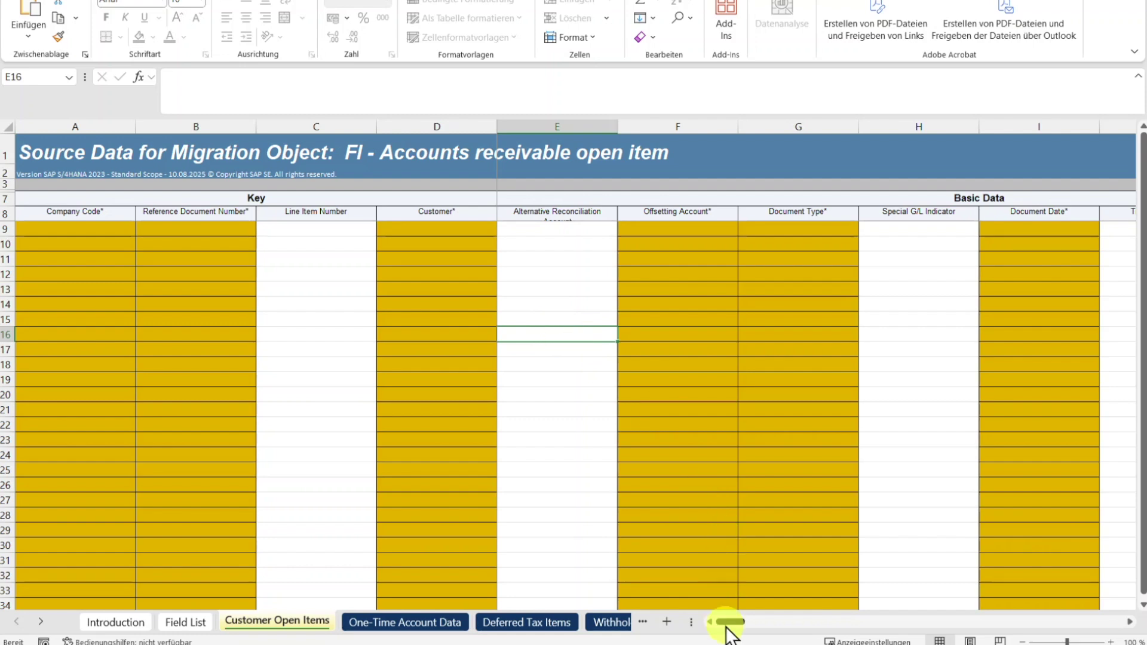
{"action": "left_click_drag", "start_coordinate": [729, 621], "coordinate": [1065, 622]}
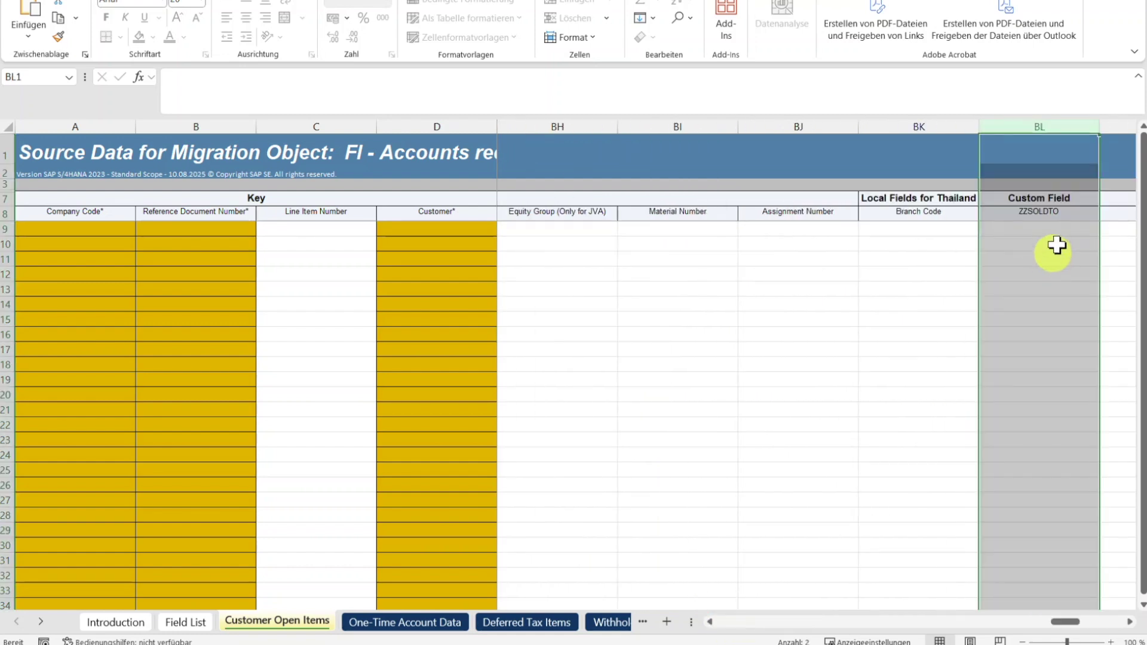
{"action": "left_click", "coordinate": [1038, 126]}
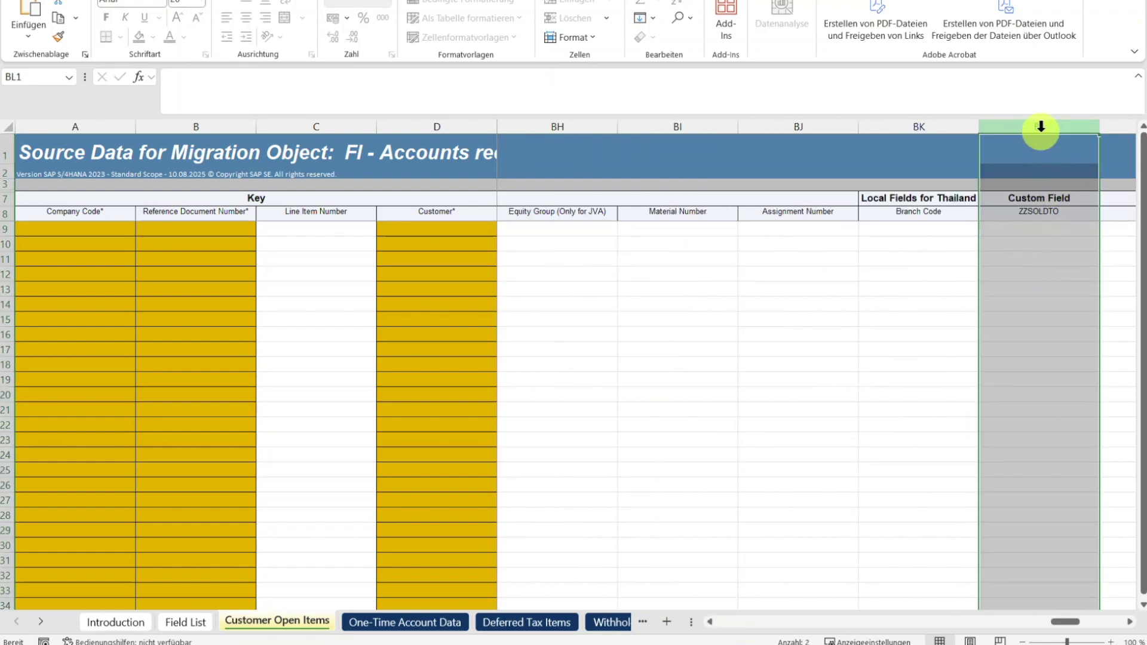
{"action": "left_click", "coordinate": [1051, 229]}
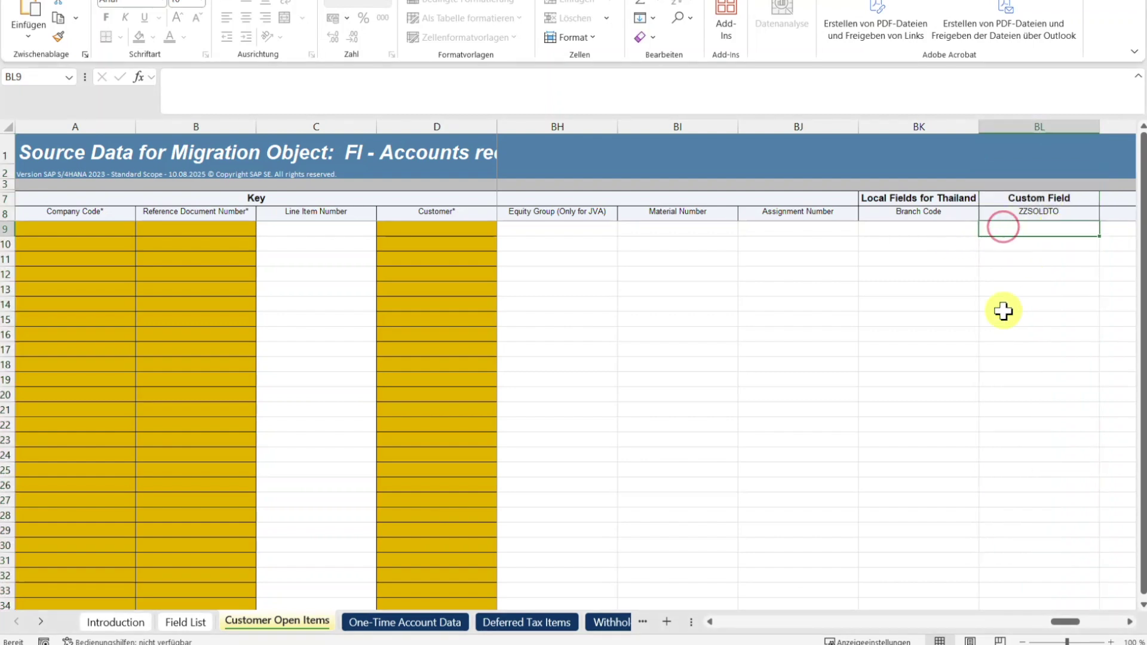